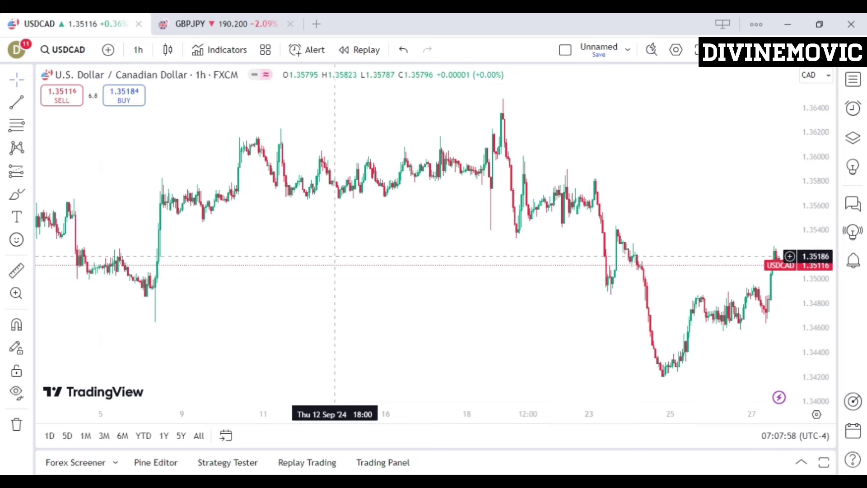
- Switch USDCAD to the daily timeframe and zoom out to show 2018–2024 with a compressed price scale
click(139, 50)
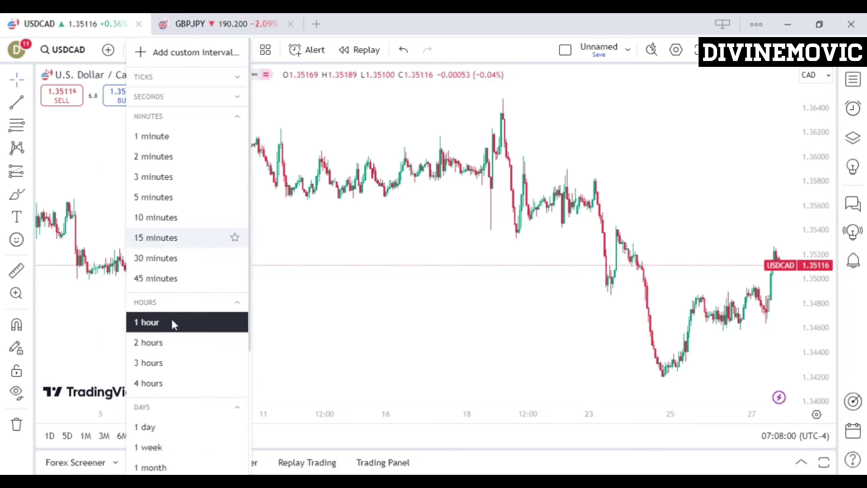
click(166, 425)
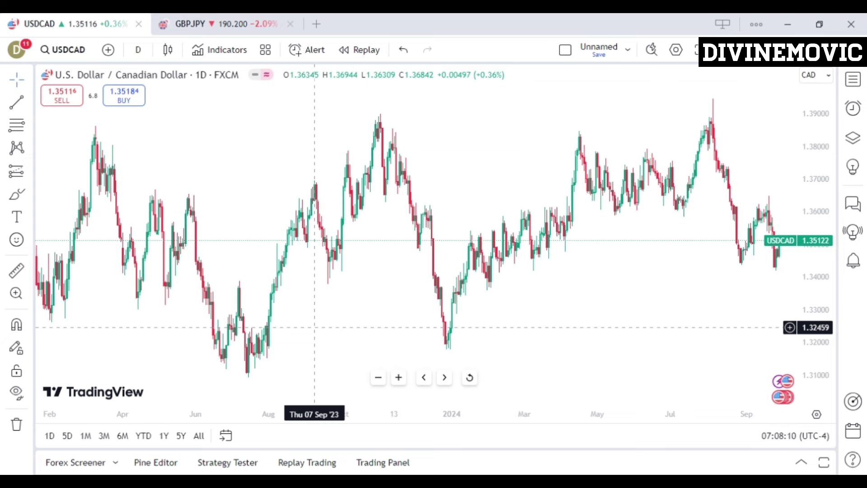
click(378, 378)
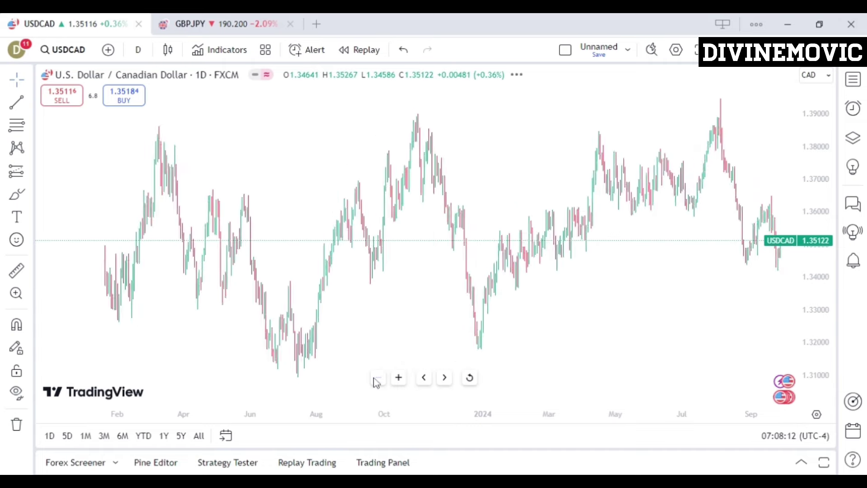
click(378, 378)
click(378, 378)
click(378, 379)
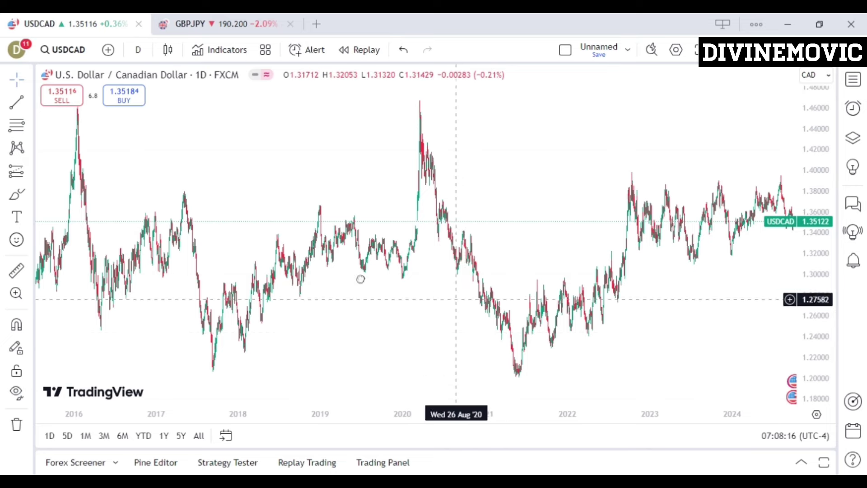
drag(457, 298, 254, 235)
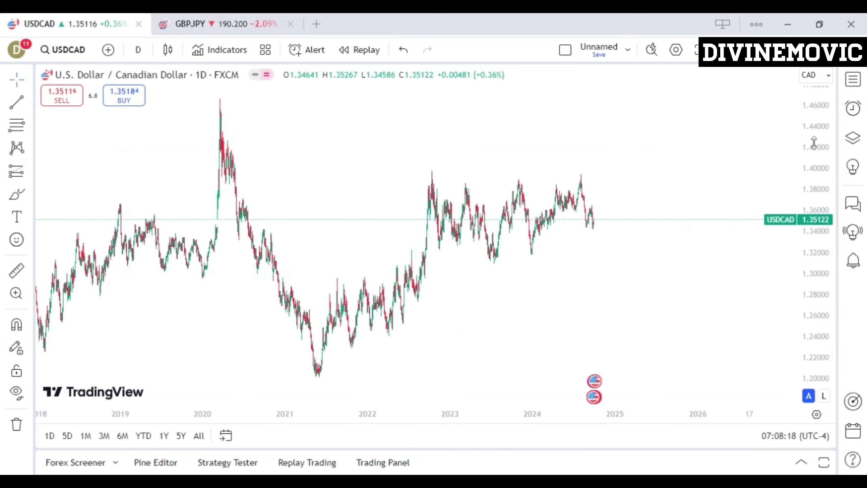
drag(818, 203, 819, 283)
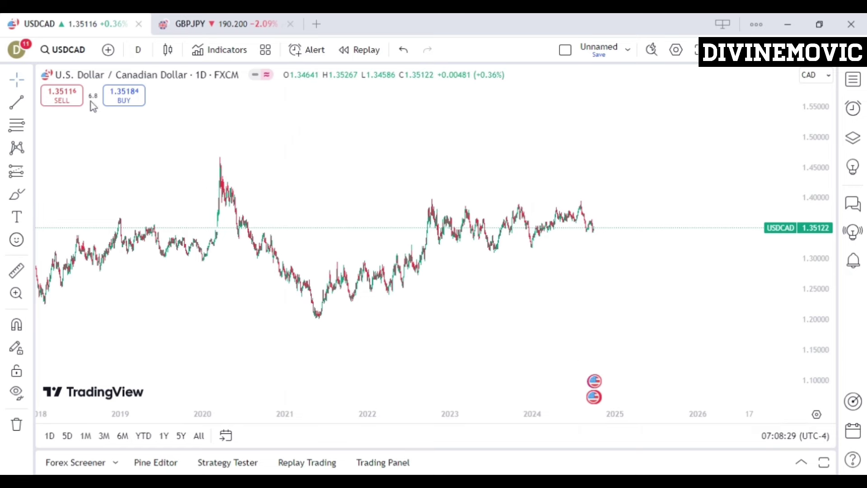
- Draw a rising trend line from the 2021 low and a falling one across the 2022–2024 highs
click(17, 109)
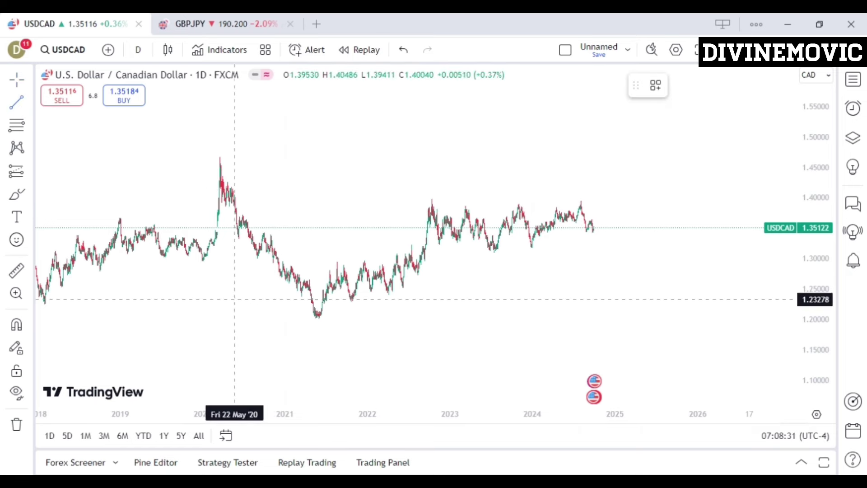
click(299, 312)
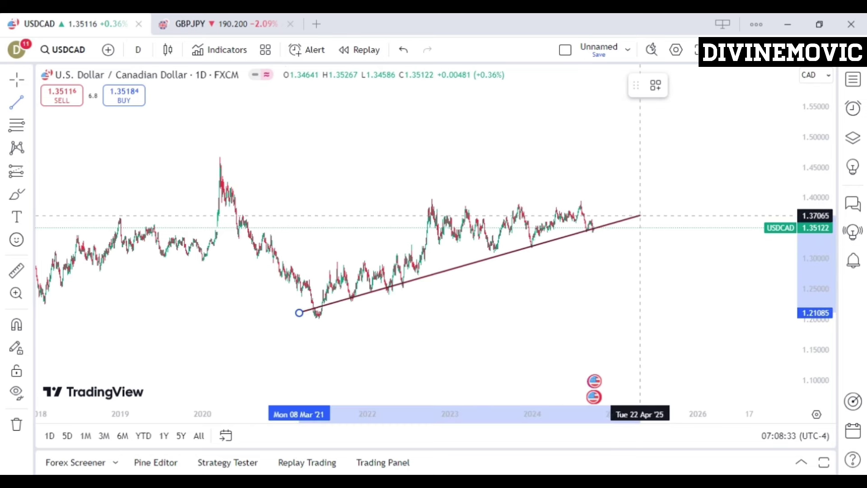
click(633, 224)
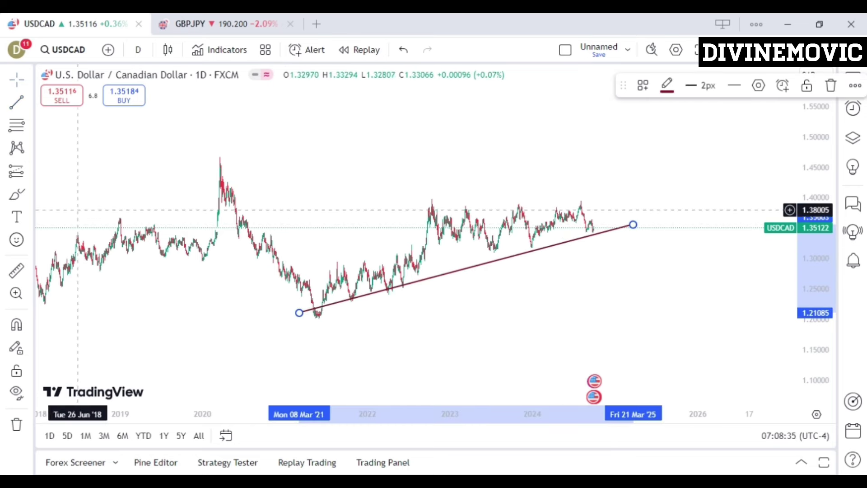
click(88, 132)
click(408, 197)
click(596, 204)
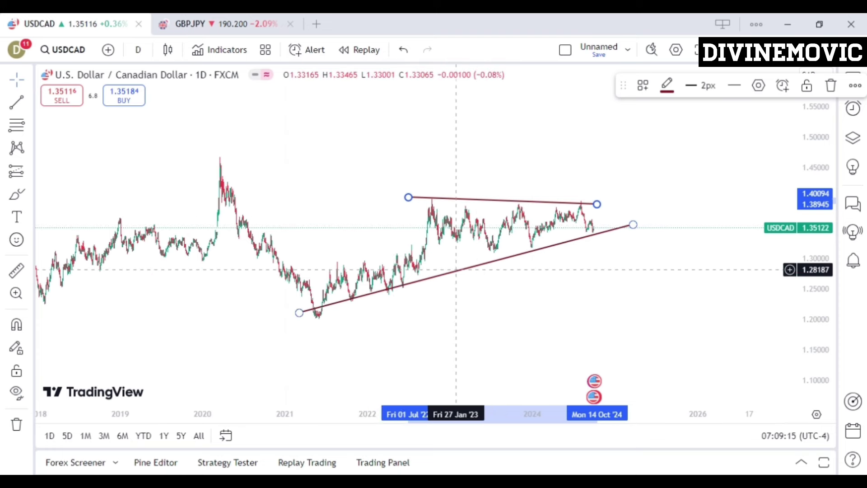
- Draw two short trend lines bracketing the recent candles near 1.34 and 1.39
click(17, 102)
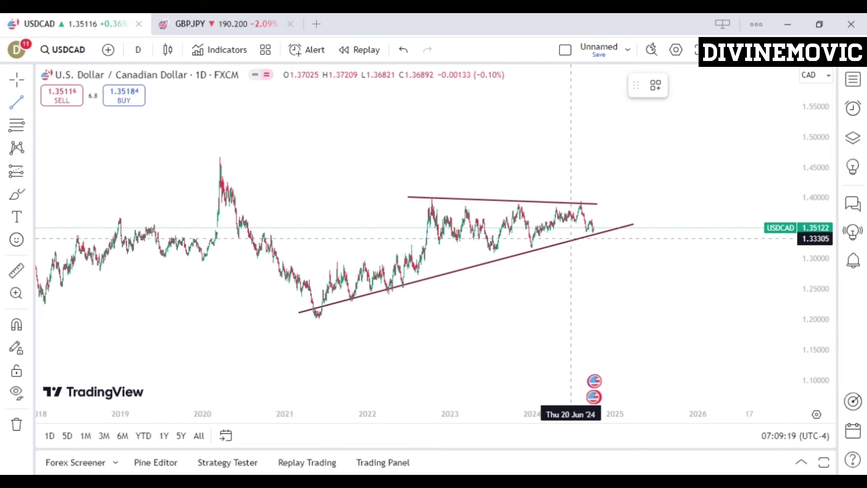
click(570, 235)
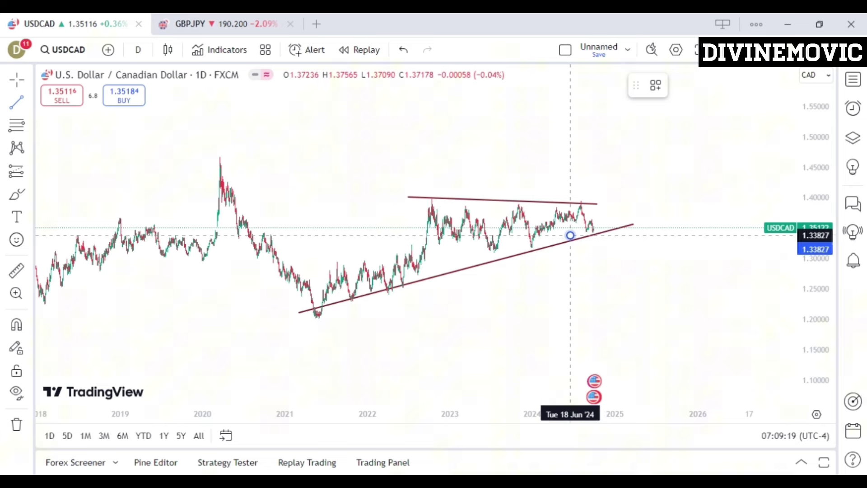
click(617, 233)
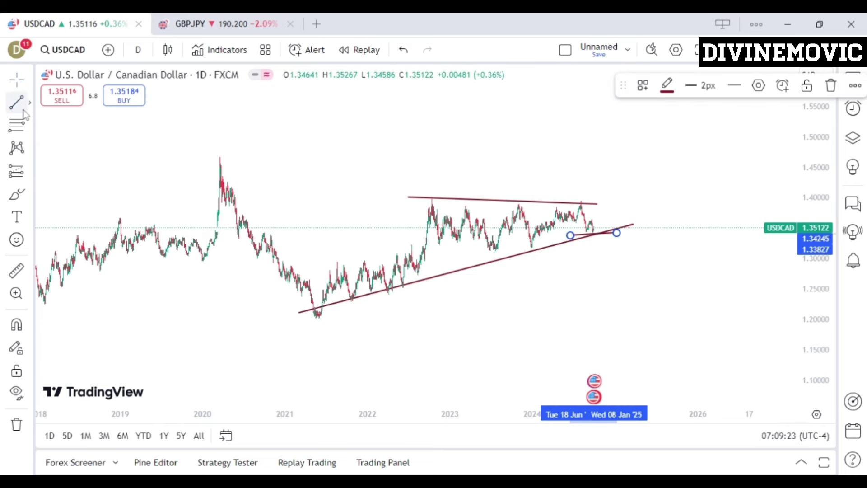
click(562, 204)
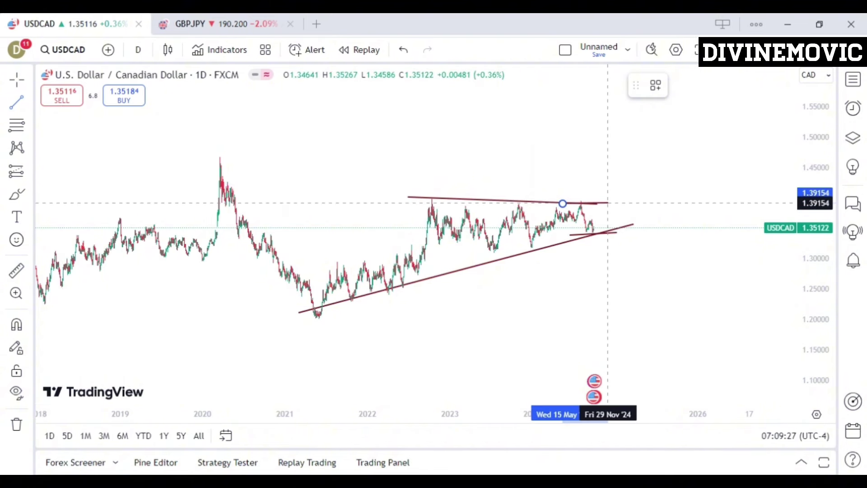
click(607, 203)
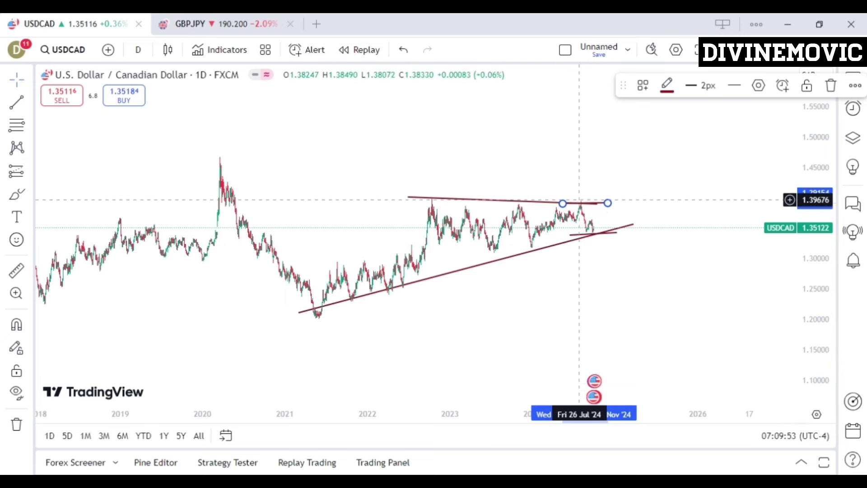
- Delete the long rising trend line and the long falling top line
click(562, 244)
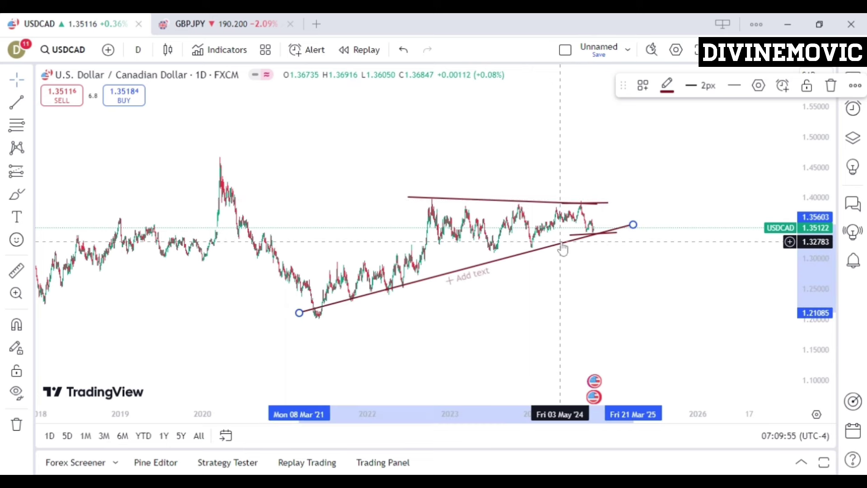
click(829, 91)
click(546, 204)
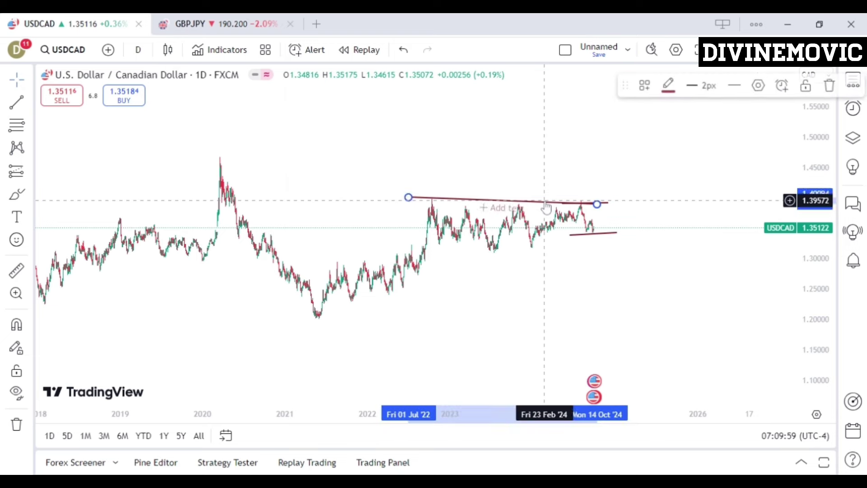
click(828, 88)
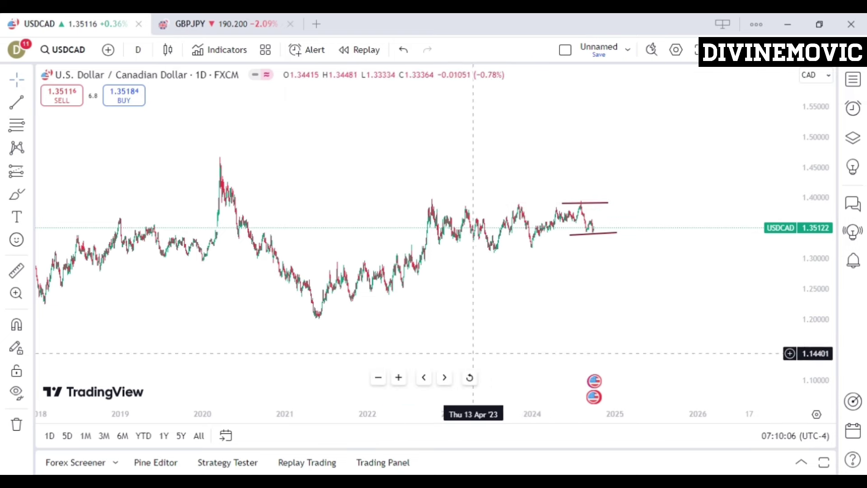
- Switch the chart to the 4-hour timeframe with the 4h command
text(4h)
key(Return)
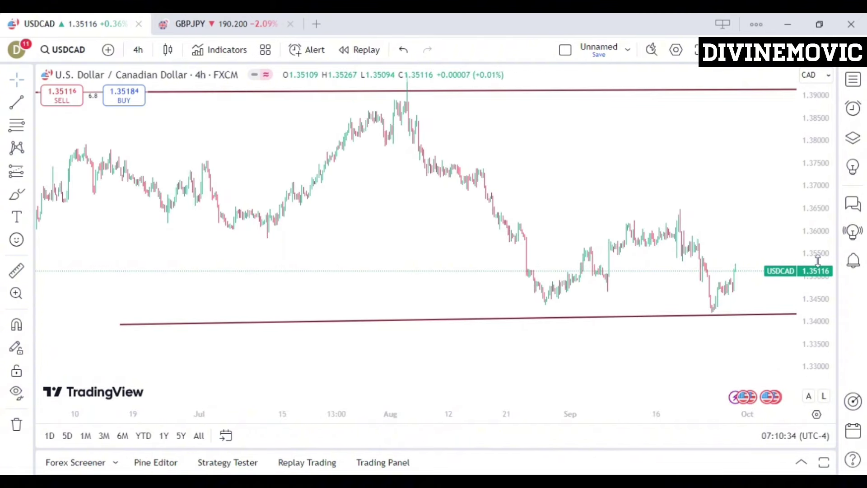
drag(714, 219, 542, 319)
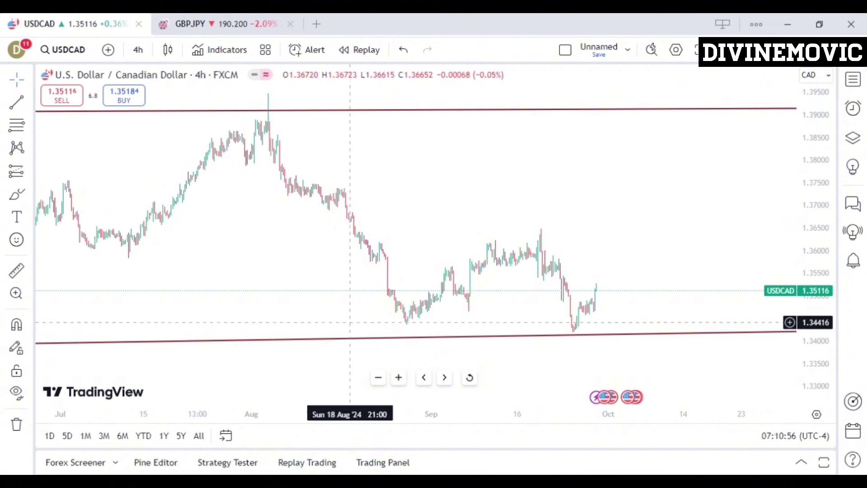
- Brush a freehand price path from early June projecting up toward 1.38
drag(183, 284, 368, 280)
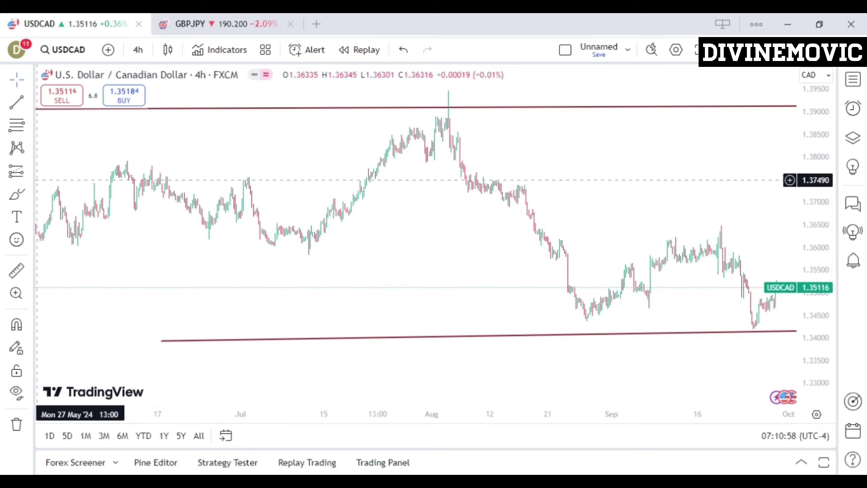
click(17, 195)
mouse_move(105, 169)
mouse_down()
mouse_move(303, 254)
mouse_move(435, 116)
mouse_move(594, 316)
mouse_move(718, 163)
mouse_move(759, 325)
mouse_move(775, 160)
mouse_up()
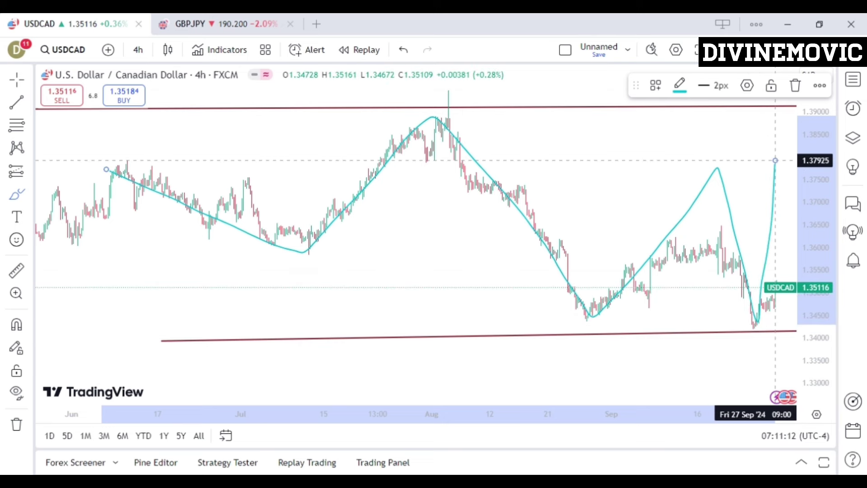
- Draw a short trend line from mid-June to early July
click(787, 101)
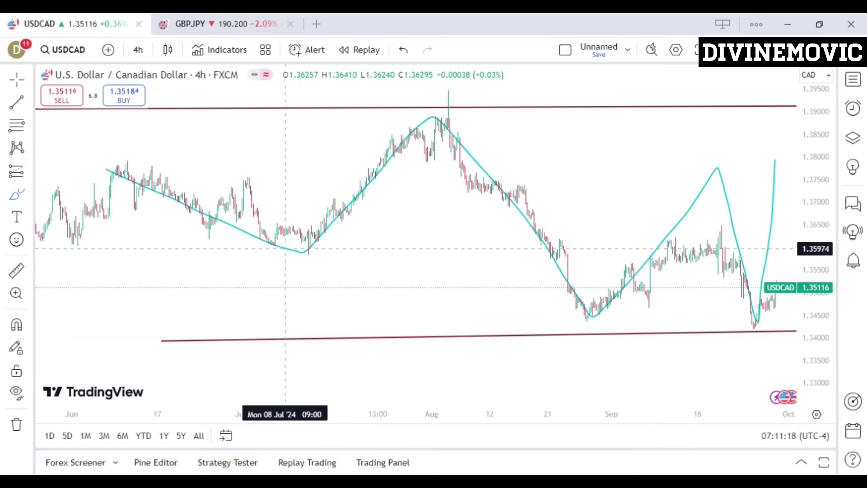
click(17, 102)
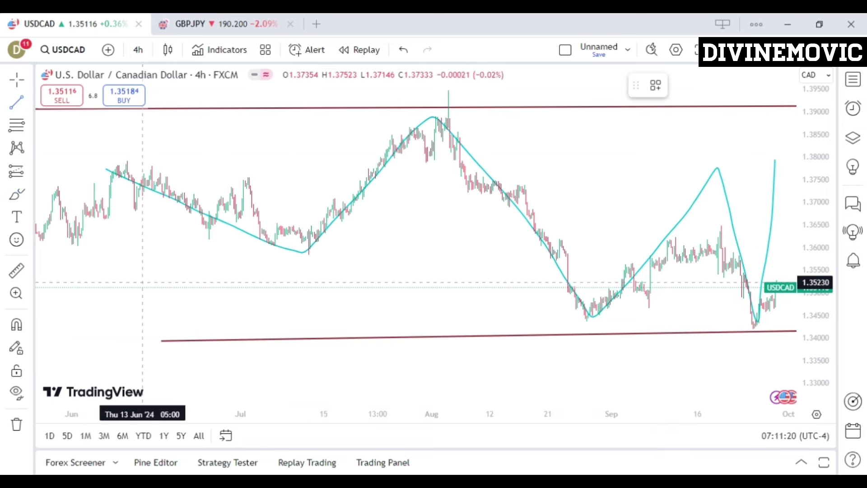
click(143, 282)
click(283, 290)
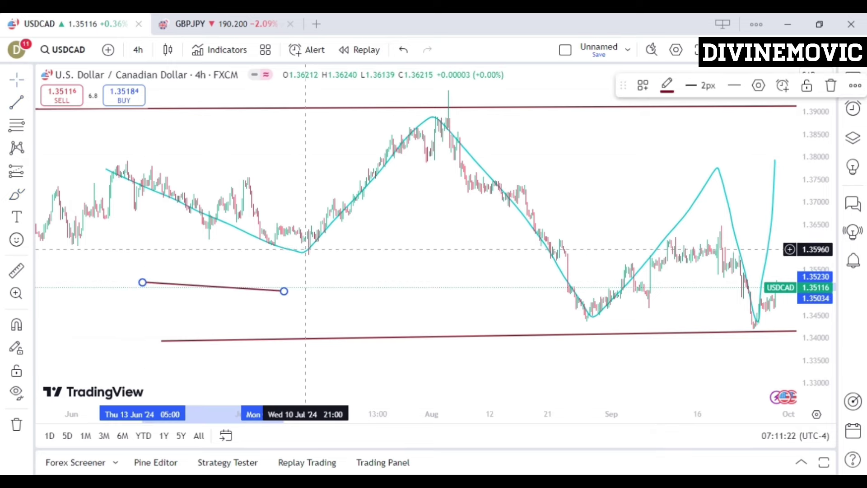
- Delete the cyan brushed price curve and the short sloping trend line
click(306, 252)
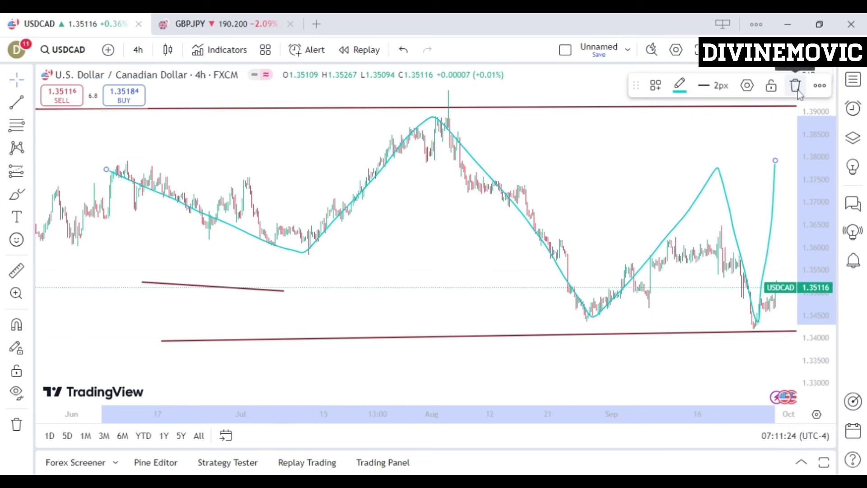
click(794, 86)
click(281, 291)
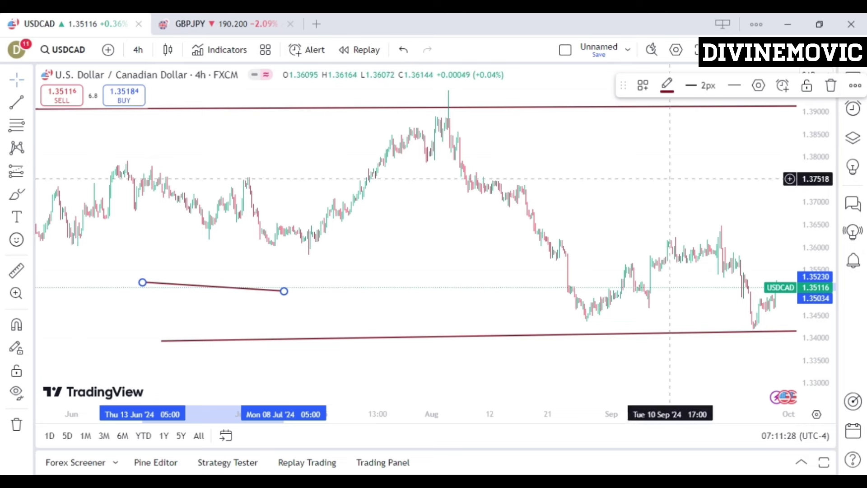
click(830, 85)
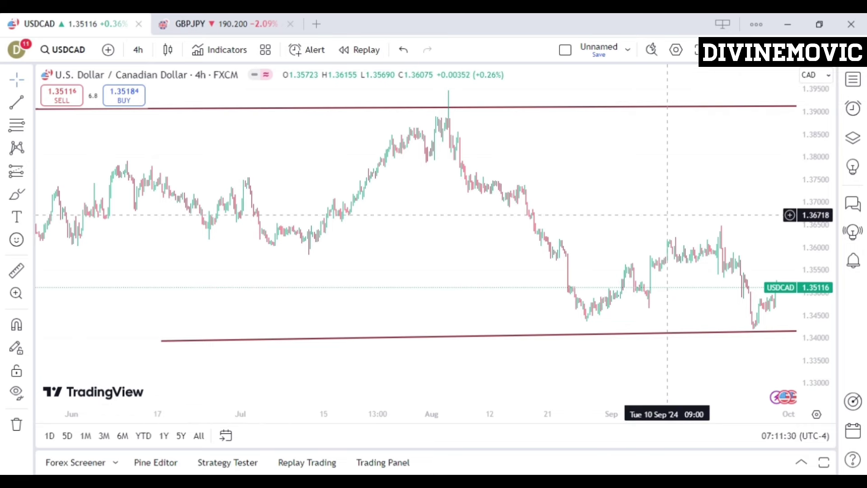
drag(631, 229, 502, 257)
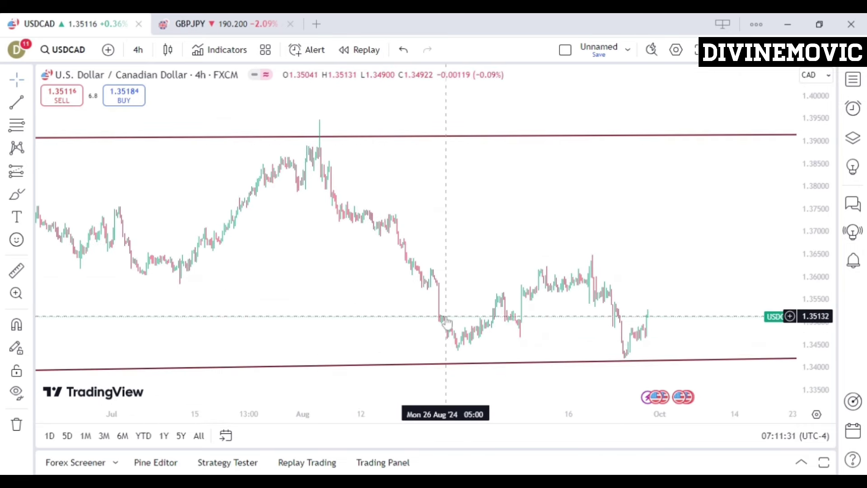
- Draw rectangle zones over the early- and late-August consolidations, about 1.369–1.376 and 1.357–1.364
click(26, 194)
click(51, 262)
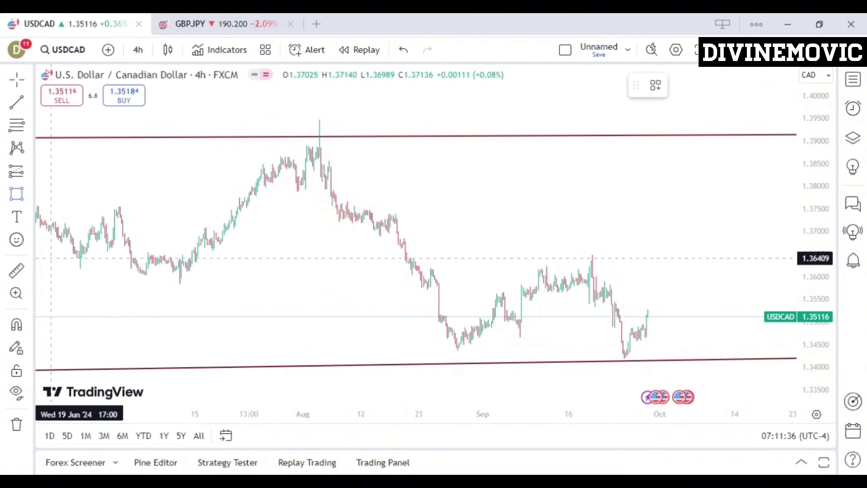
click(329, 203)
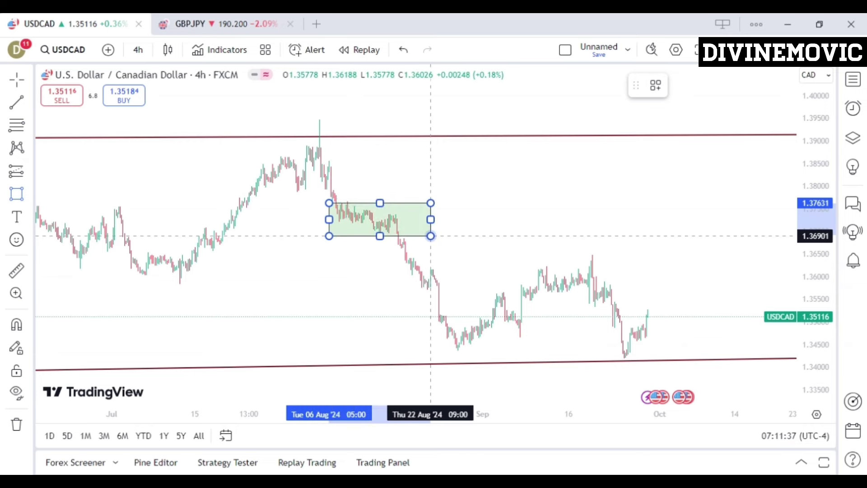
click(431, 236)
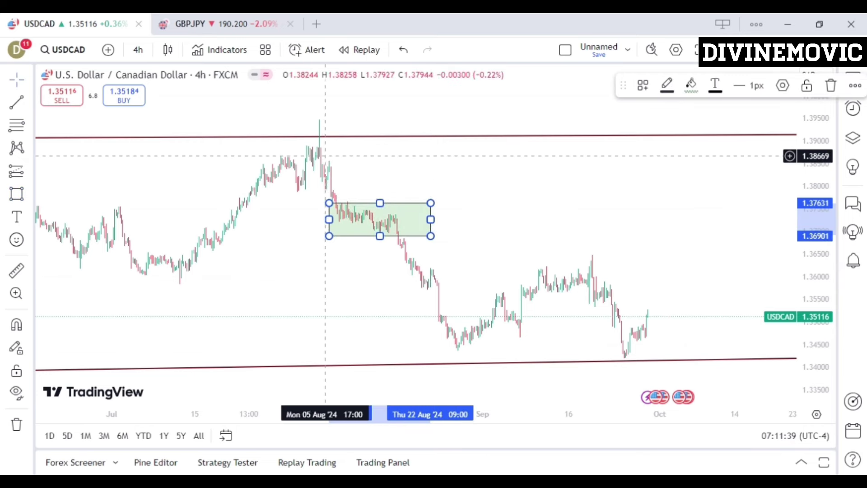
mouse_move(325, 199)
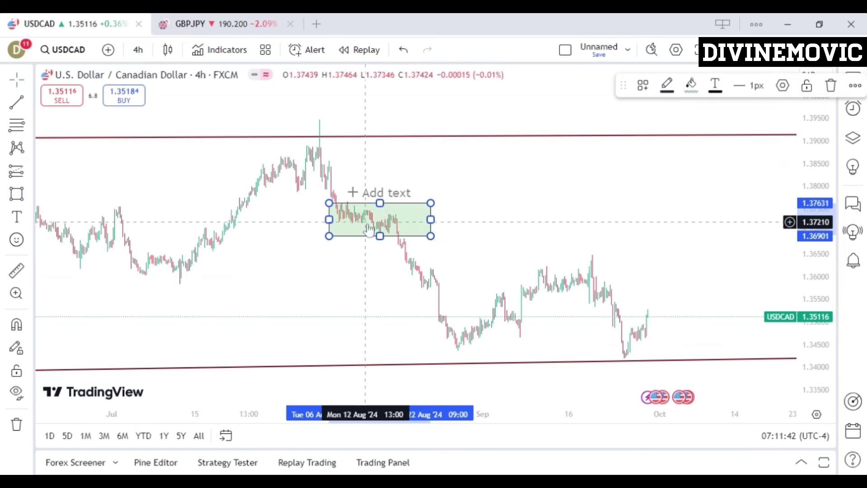
click(18, 199)
drag(413, 279, 458, 292)
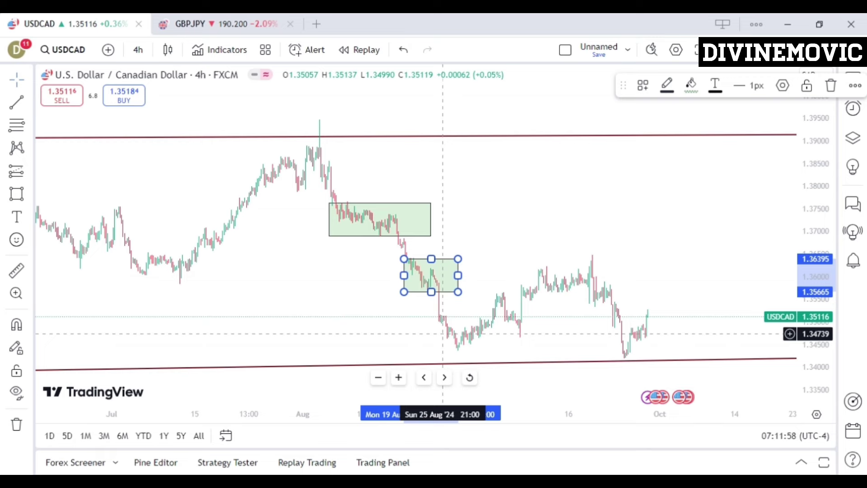
- Switch to the 1-hour interval and bring the August zones into view
click(138, 50)
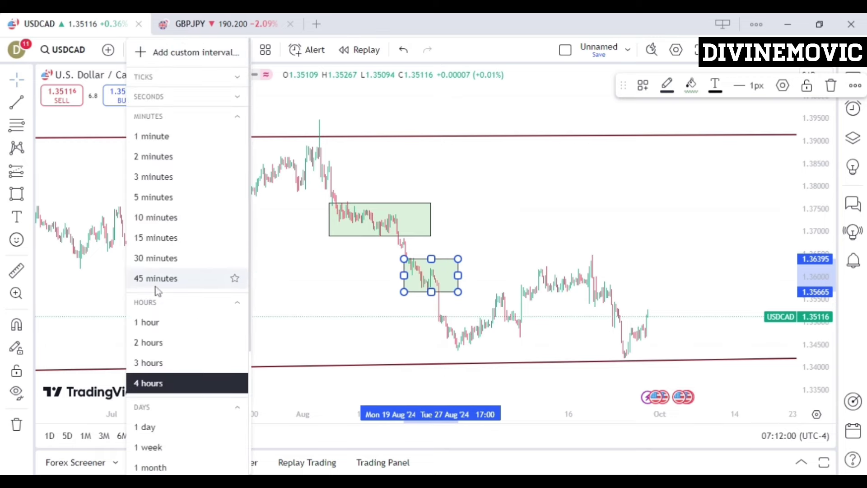
click(149, 321)
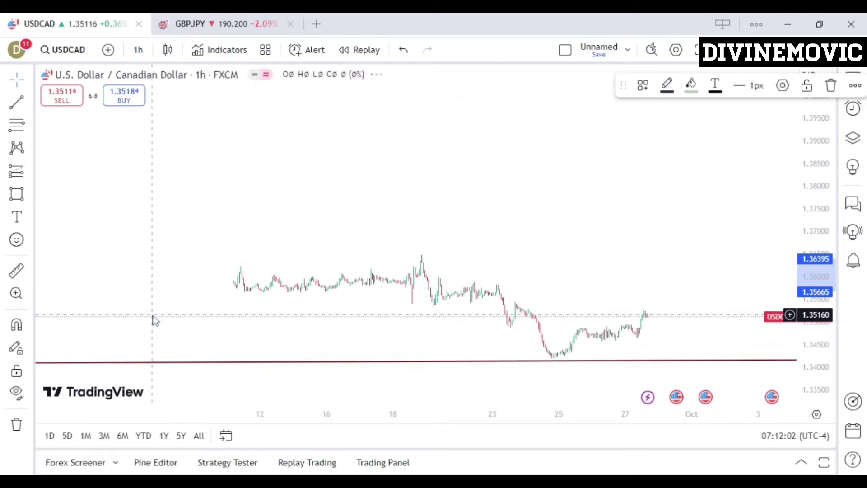
drag(166, 289, 469, 258)
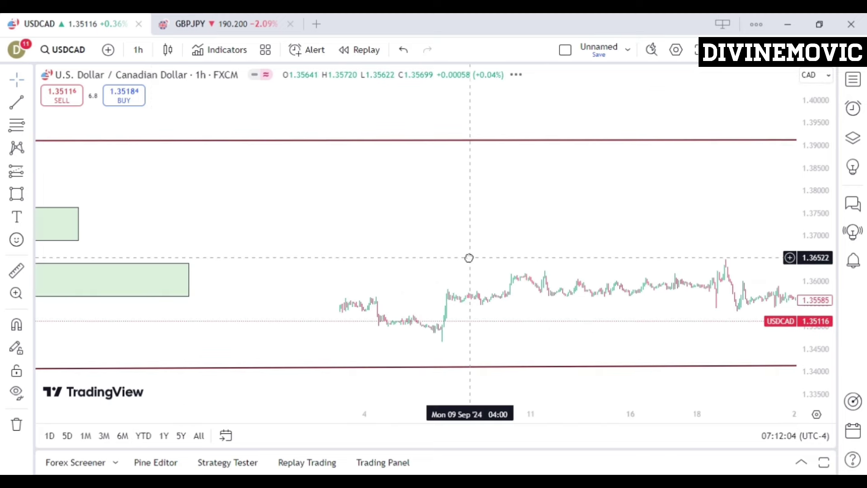
drag(261, 289, 585, 275)
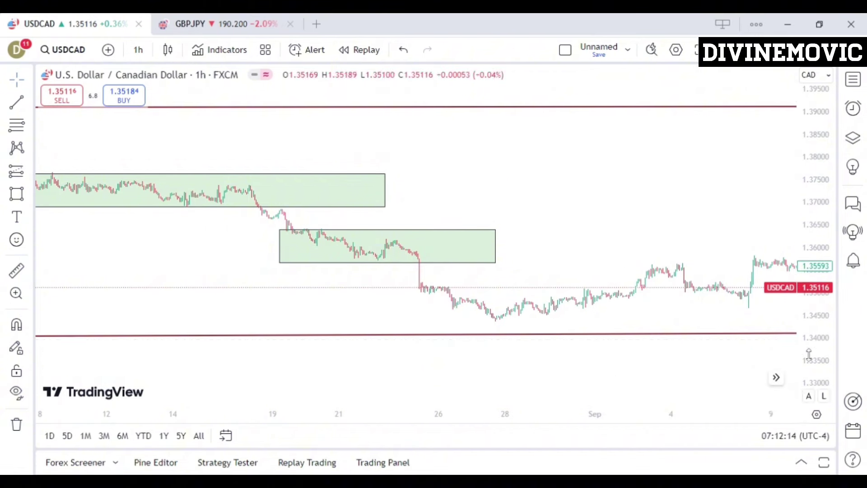
drag(815, 313, 814, 207)
drag(535, 291, 628, 154)
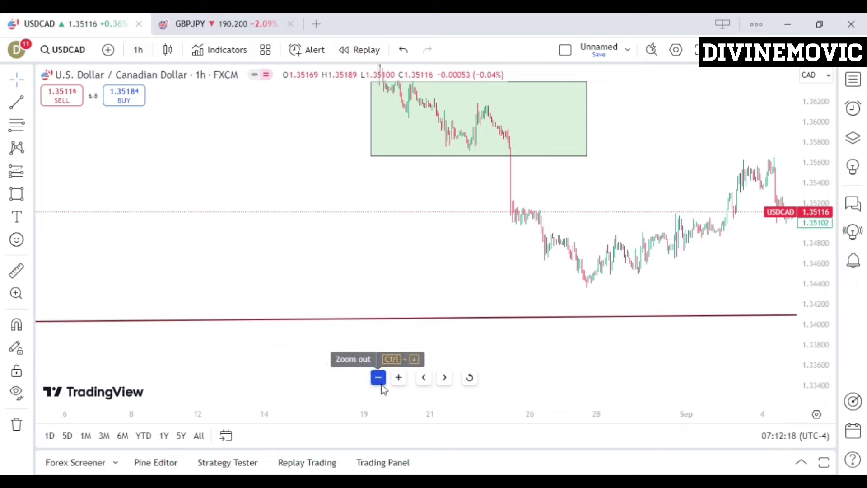
click(378, 377)
click(398, 377)
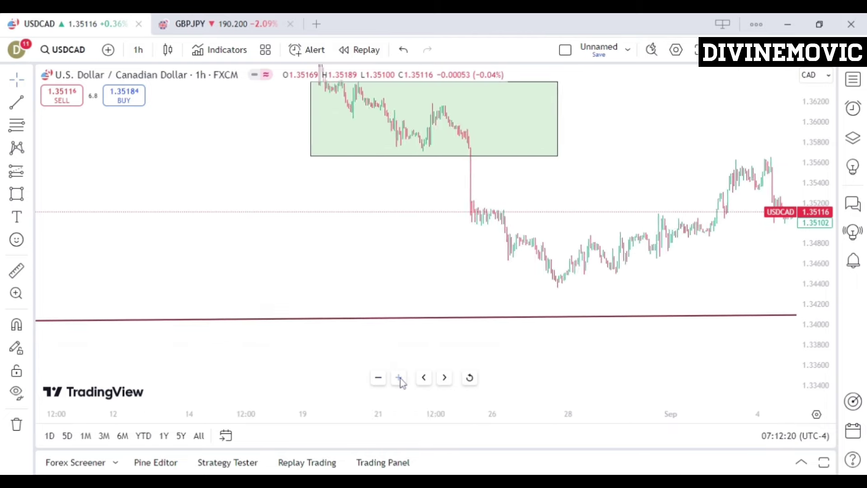
click(399, 378)
drag(257, 229, 354, 315)
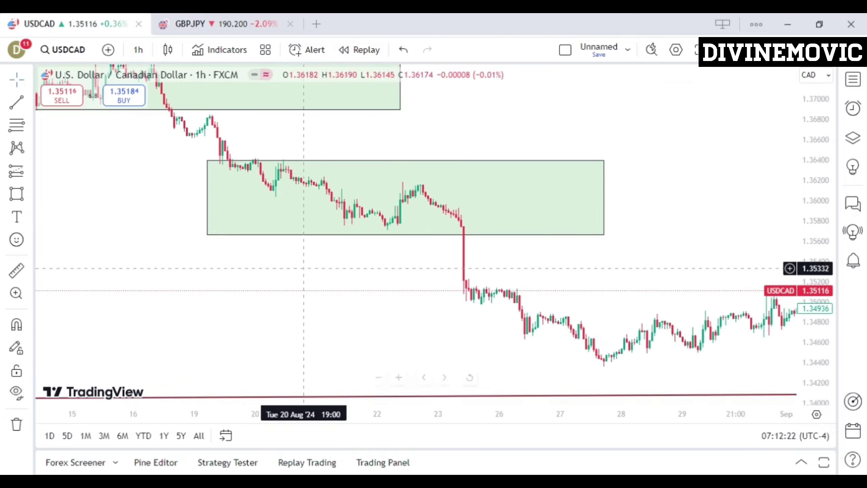
- Reshape the upper zone: raise its bottom edge and move its left edge to 14 Aug
click(207, 160)
mouse_move(208, 160)
mouse_down()
mouse_move(343, 192)
mouse_move(353, 204)
mouse_up()
drag(352, 234, 352, 230)
drag(273, 232, 559, 340)
drag(360, 281, 455, 295)
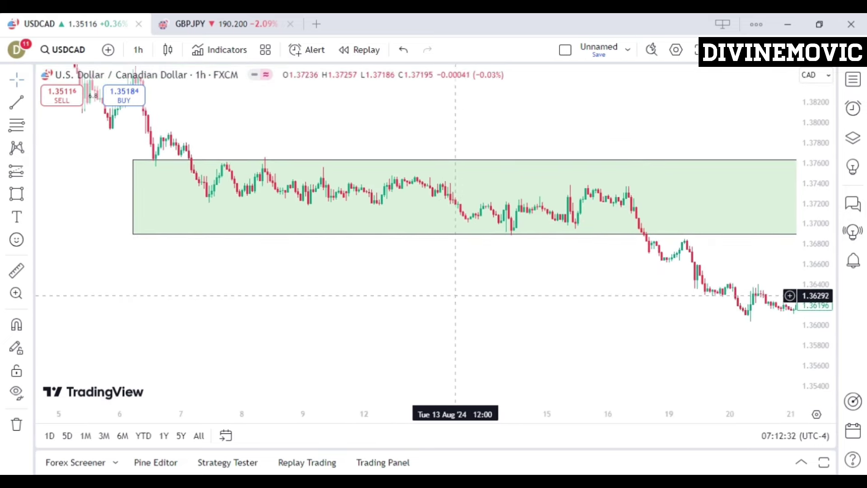
click(133, 234)
mouse_move(133, 234)
mouse_down()
mouse_move(416, 239)
mouse_move(491, 220)
mouse_move(506, 229)
mouse_up()
- Narrow the upper zone to 1.36943–1.37088, then pan forward to early September
drag(506, 159, 532, 216)
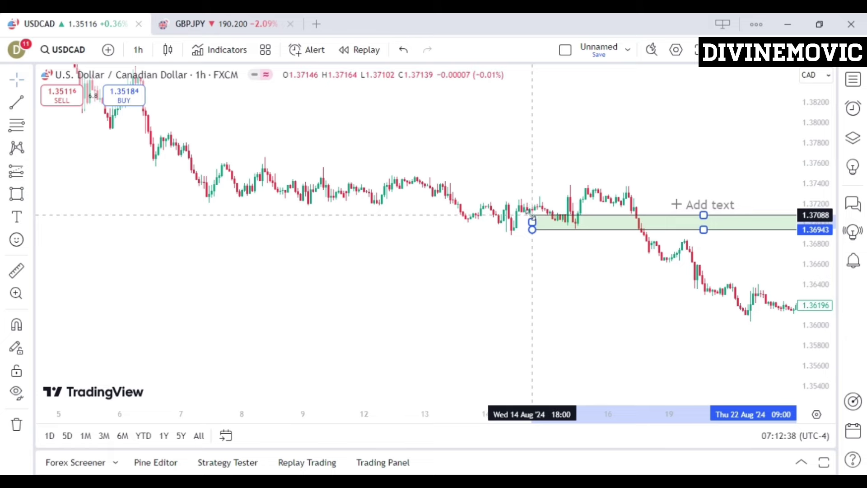
drag(561, 246, 331, 265)
drag(688, 302, 370, 303)
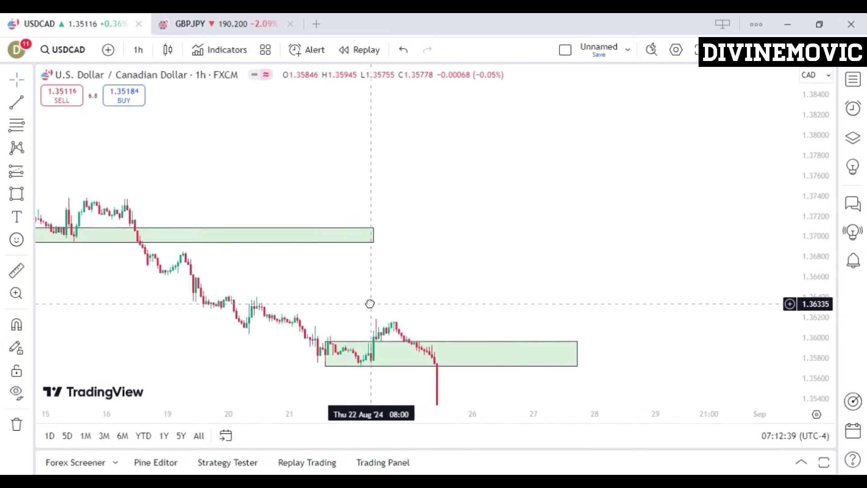
drag(499, 294, 435, 194)
drag(638, 248, 522, 208)
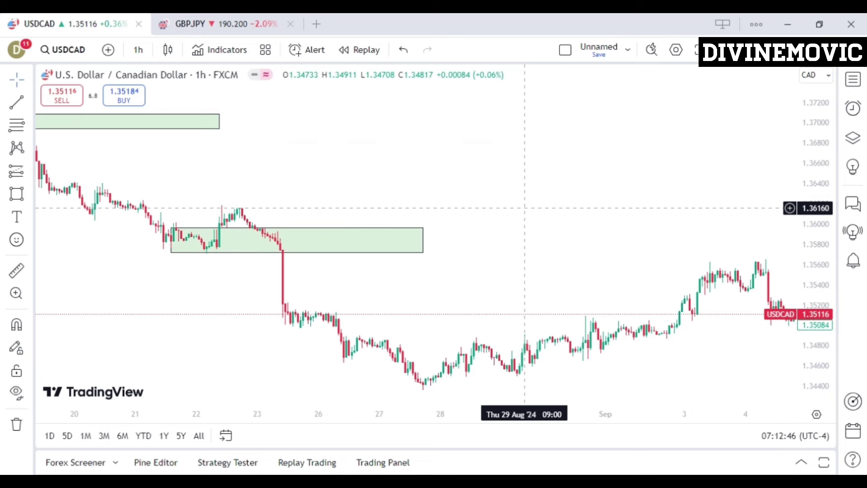
drag(523, 208, 744, 240)
- Extend the lower zone right to the early-September rally and show mid-September bars
click(675, 277)
drag(674, 277, 654, 276)
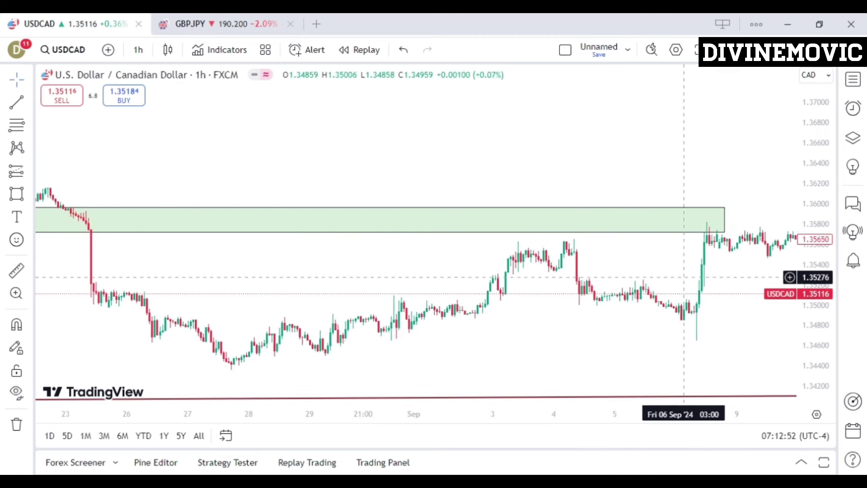
click(379, 378)
click(378, 379)
drag(621, 330, 487, 341)
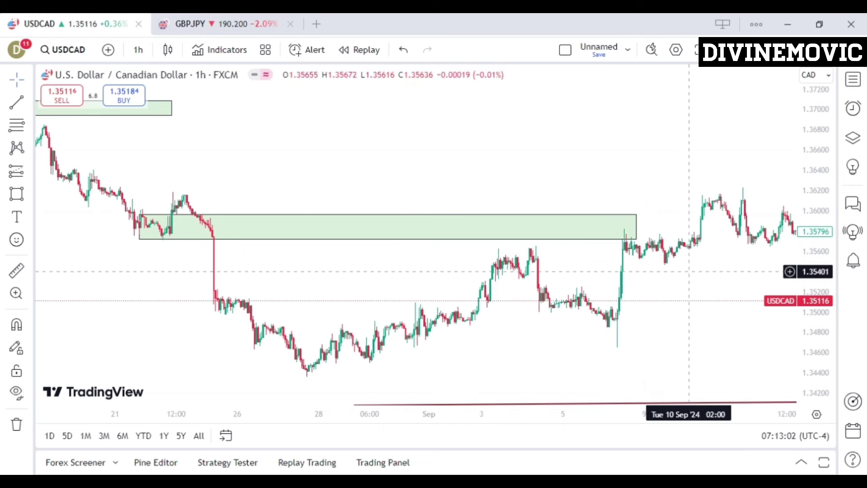
scroll(680, 272, right, 3)
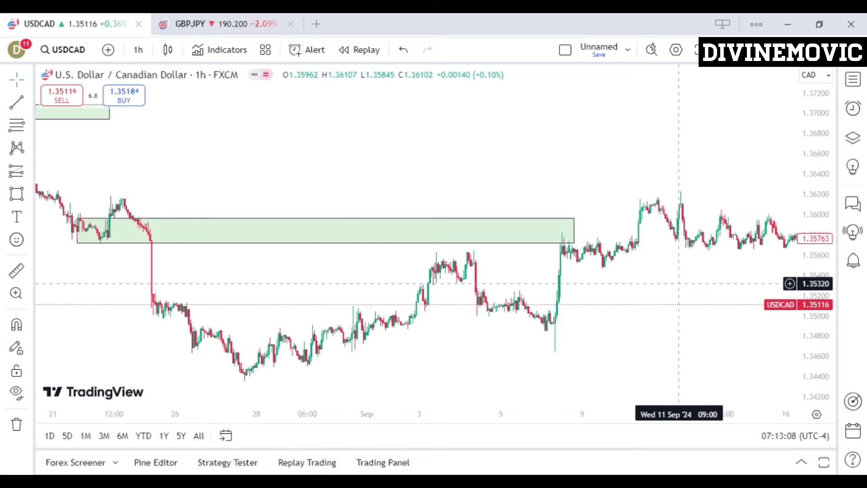
drag(678, 284, 480, 308)
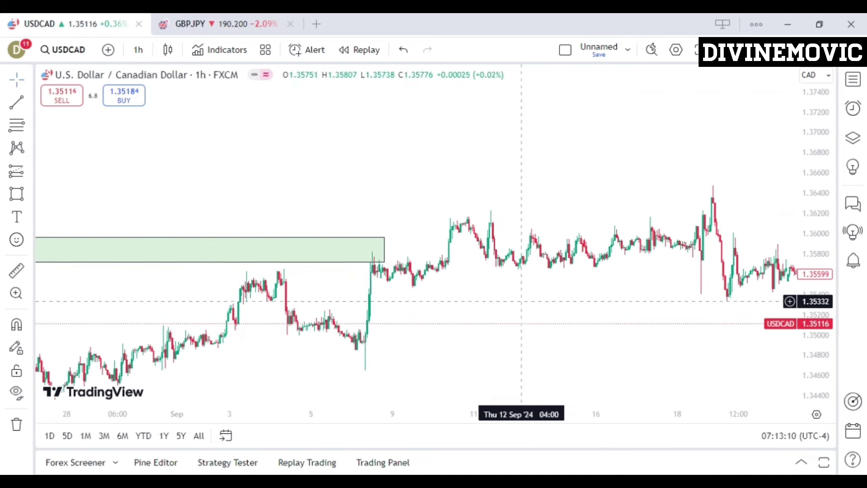
- Draw a support line along the mid-September lows near 1.3565 from 10 Sep
click(17, 102)
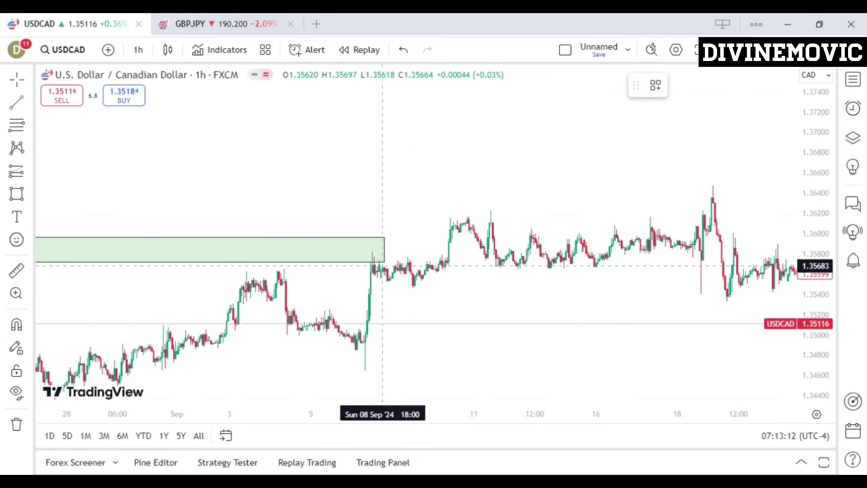
click(455, 271)
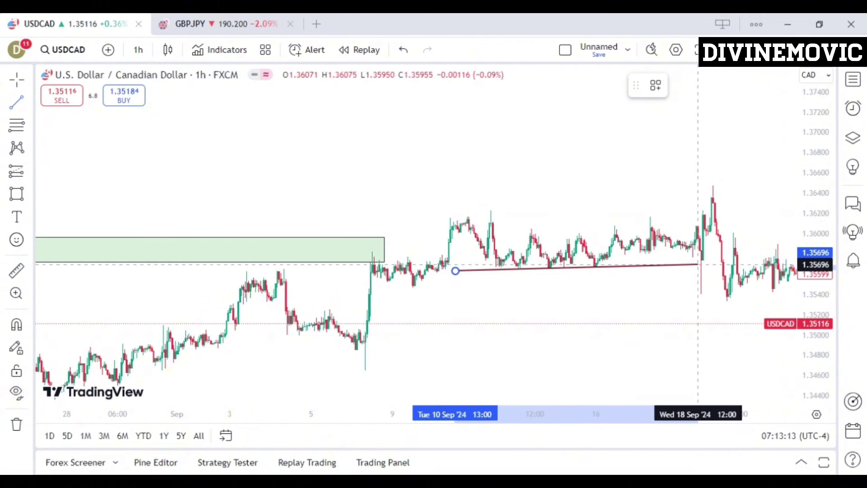
click(697, 264)
click(609, 302)
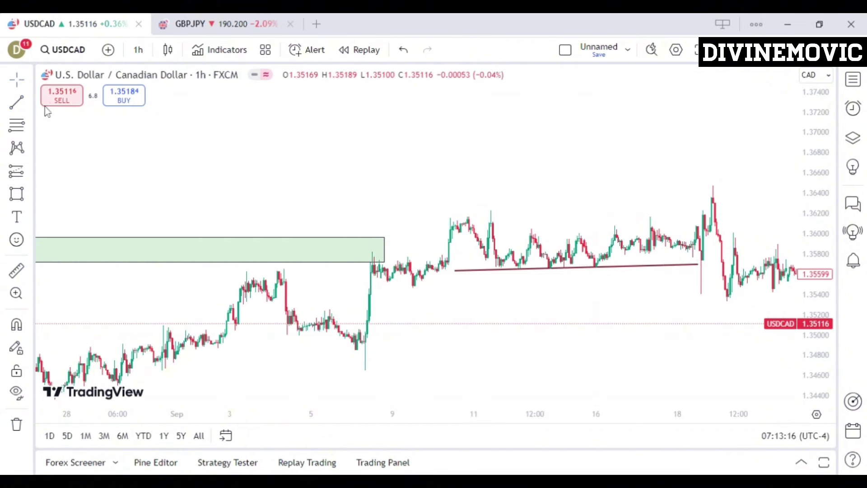
- Draw a flat top line at 1.36241 from the 10 Sep high to the 18 Sep high
click(13, 103)
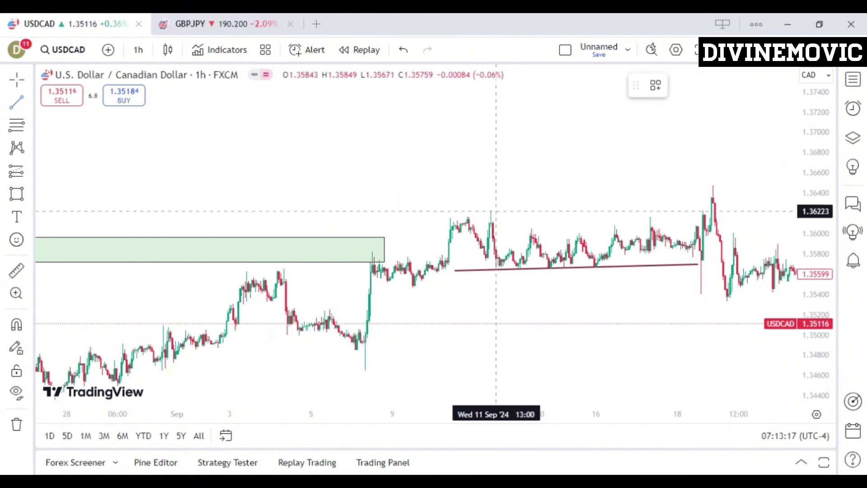
click(438, 209)
click(708, 209)
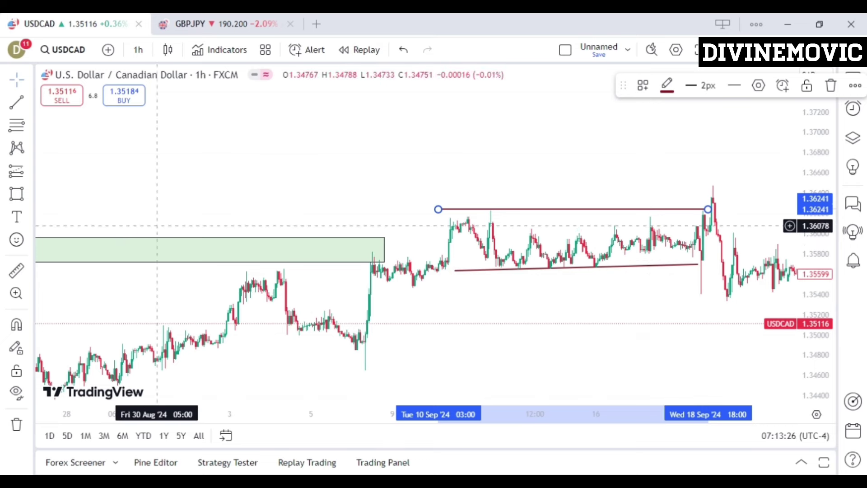
- Place red X emoji markers below the lower range line and above the upper one
click(32, 239)
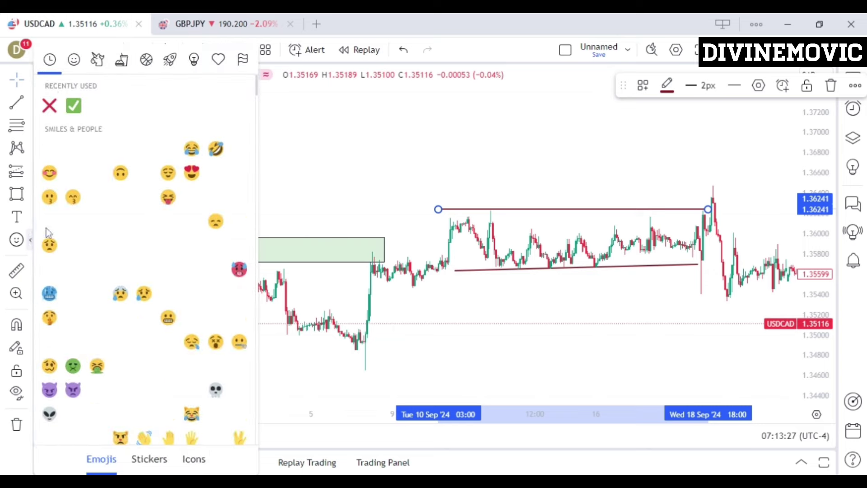
click(49, 105)
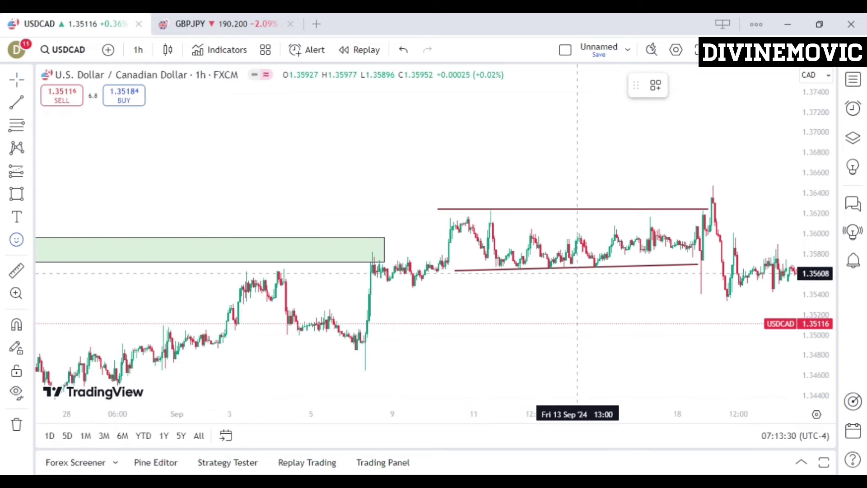
click(577, 273)
click(32, 243)
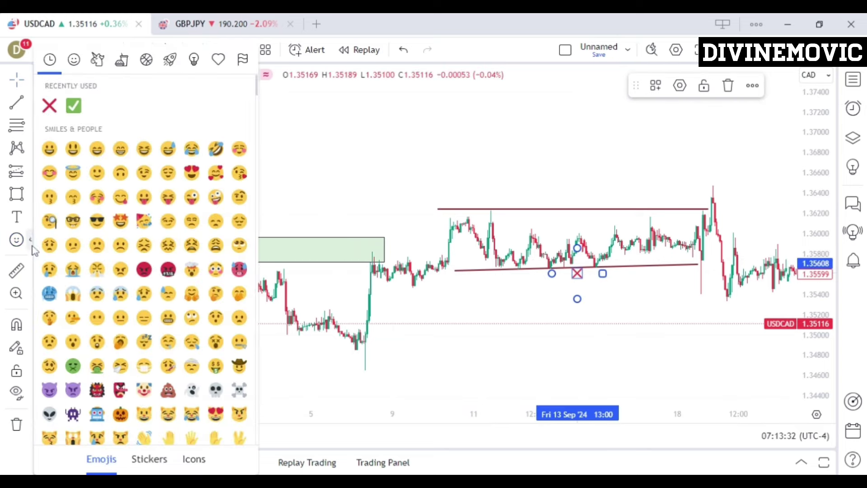
click(49, 106)
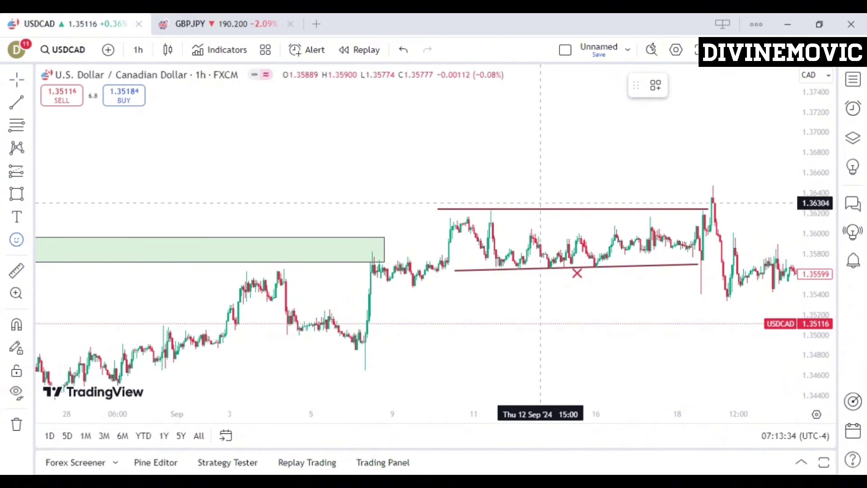
click(554, 195)
click(655, 319)
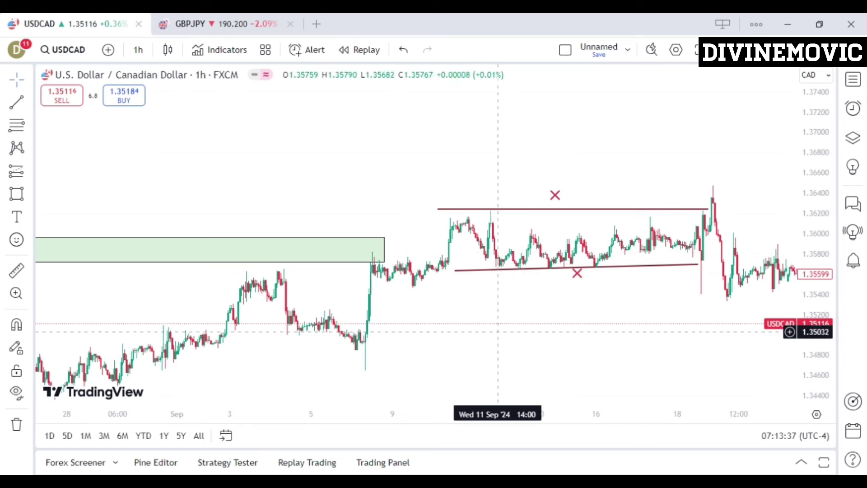
- Pan the chart left to bring the late-September bars through 27 Sep into view
drag(633, 304, 494, 302)
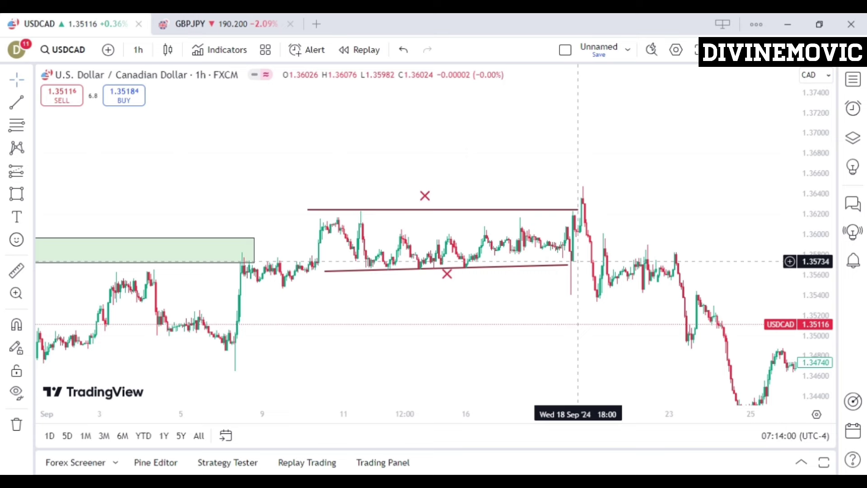
drag(575, 310, 499, 290)
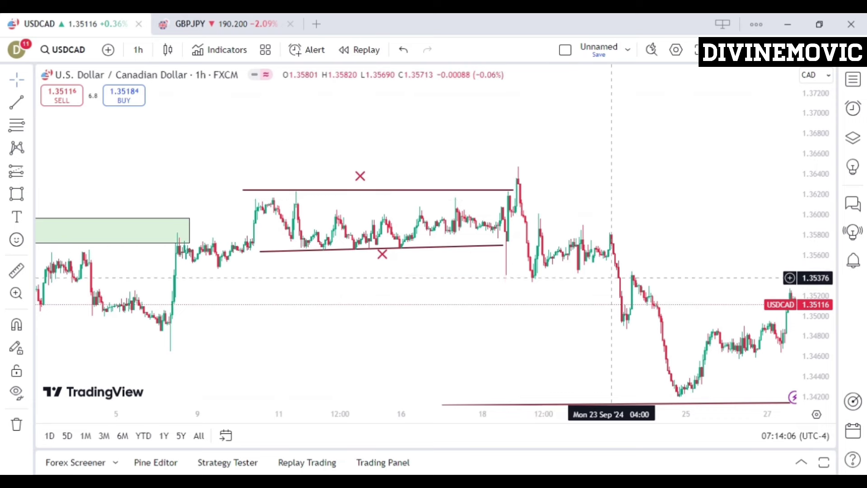
drag(611, 332, 507, 335)
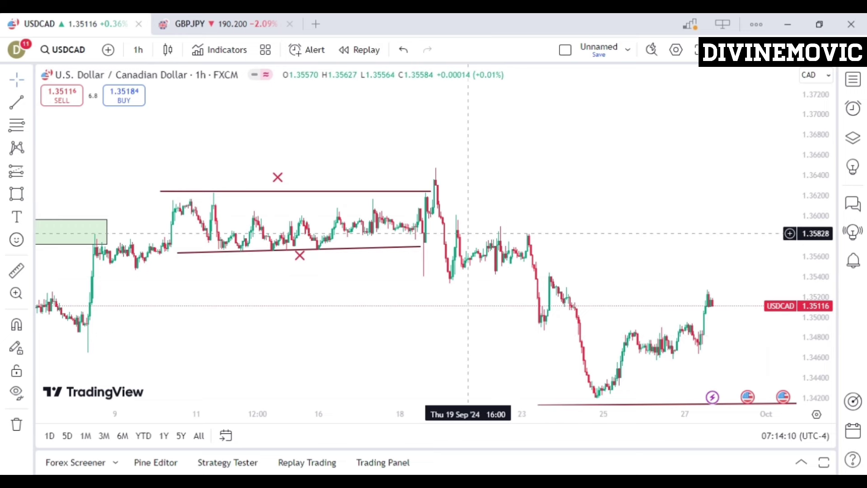
- Draw a green rectangle over the 19–23 Sep consolidation, roughly 1.3550–1.3580
click(17, 193)
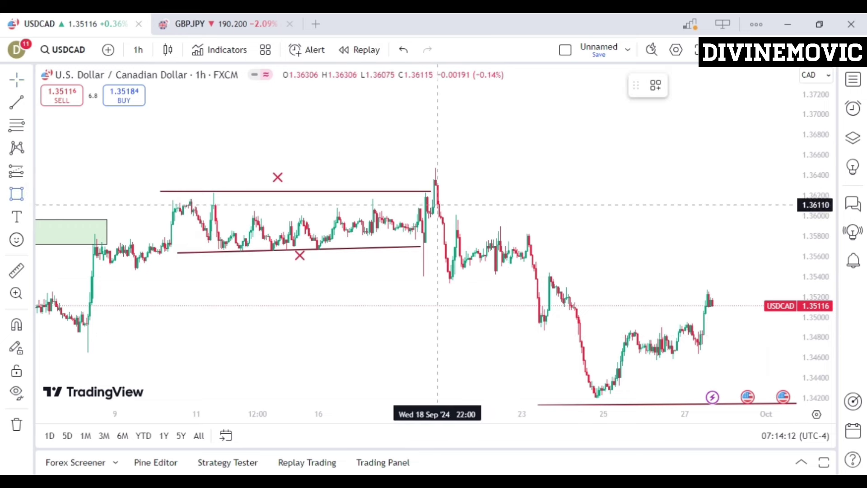
mouse_move(442, 233)
mouse_down()
mouse_move(532, 271)
mouse_move(565, 272)
mouse_move(509, 239)
mouse_up()
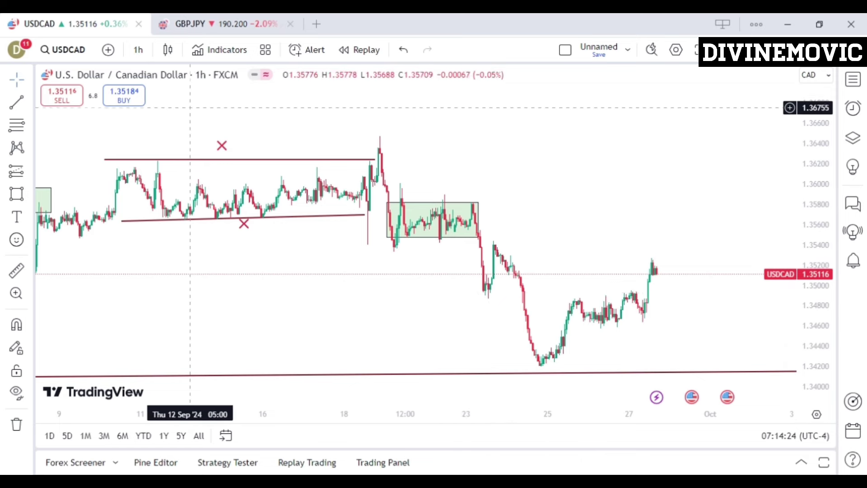
- Switch to 15-minute candles and trim the green zone's left side to the breakdown candles
click(141, 55)
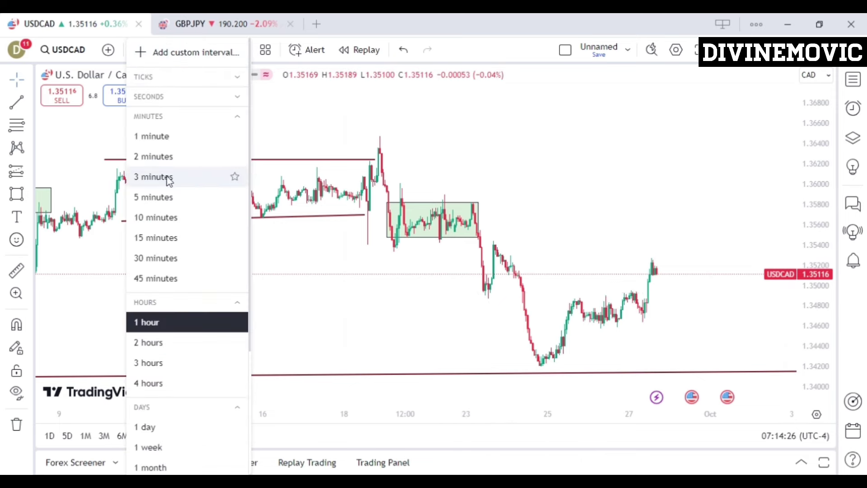
click(163, 240)
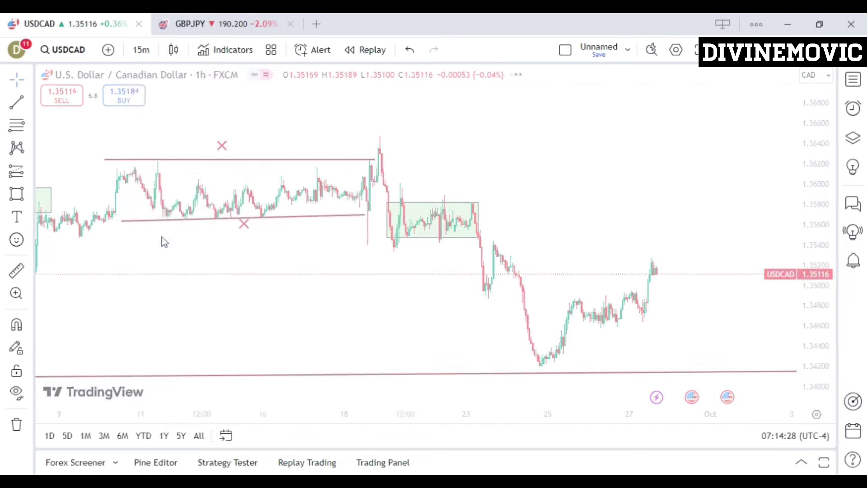
drag(247, 238, 624, 227)
drag(104, 235, 530, 316)
mouse_move(200, 203)
mouse_down()
mouse_move(352, 226)
mouse_move(463, 215)
mouse_up()
- Extend the green zone's right edge out to 30 Sep
drag(495, 284, 296, 292)
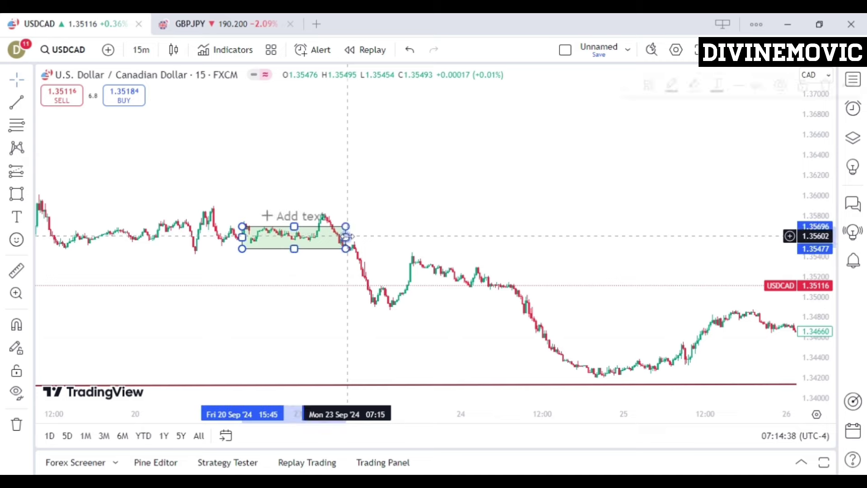
drag(347, 234, 682, 226)
drag(673, 270, 491, 271)
click(508, 245)
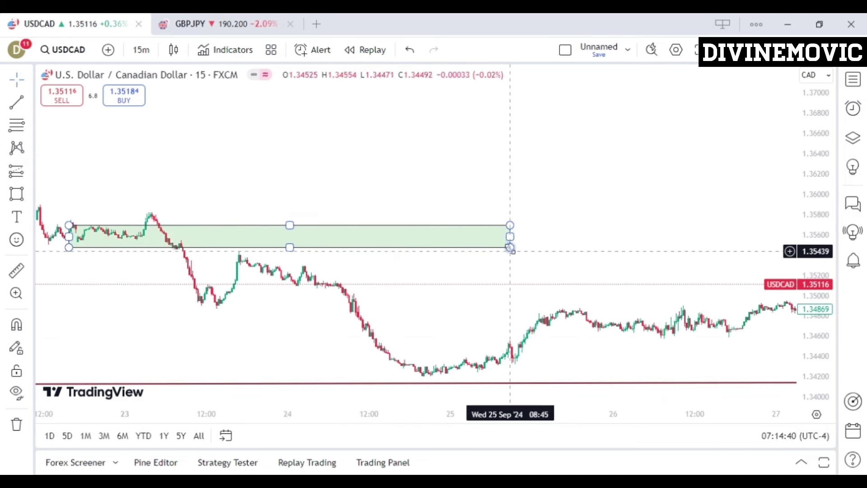
drag(509, 236, 735, 227)
drag(617, 307, 368, 308)
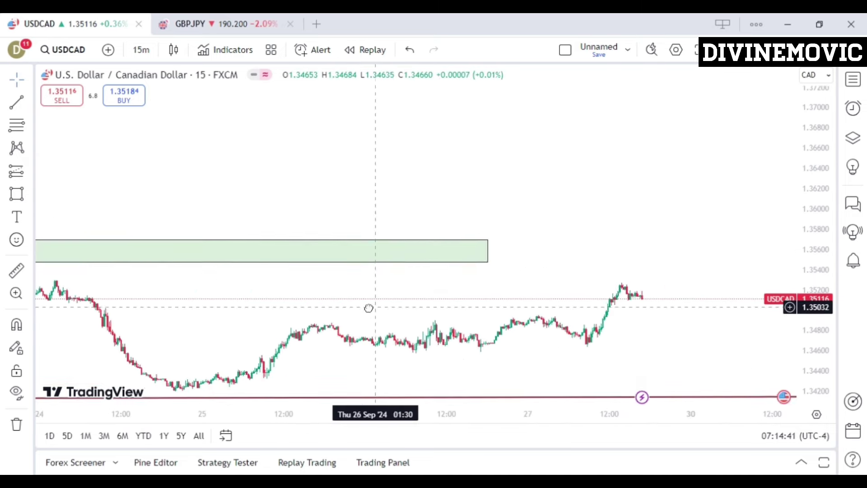
drag(487, 252, 726, 258)
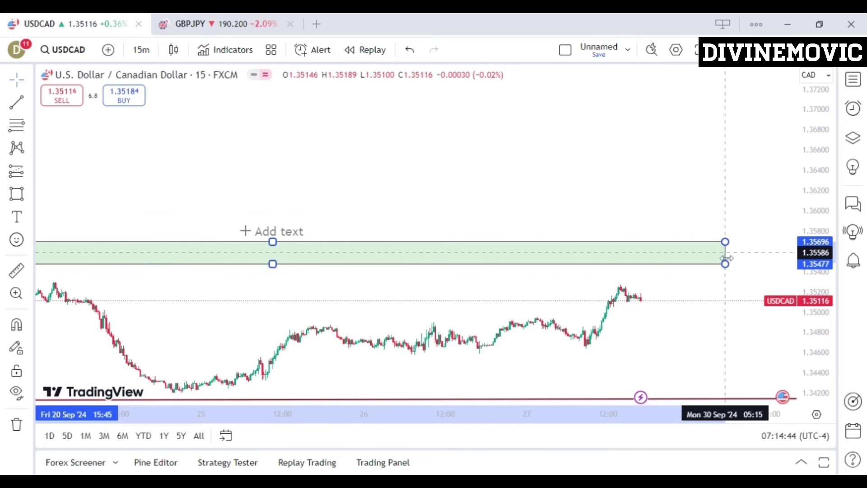
- Tighten the green zone's left edge and bottom to about 1.3553–1.3570
drag(332, 258, 677, 253)
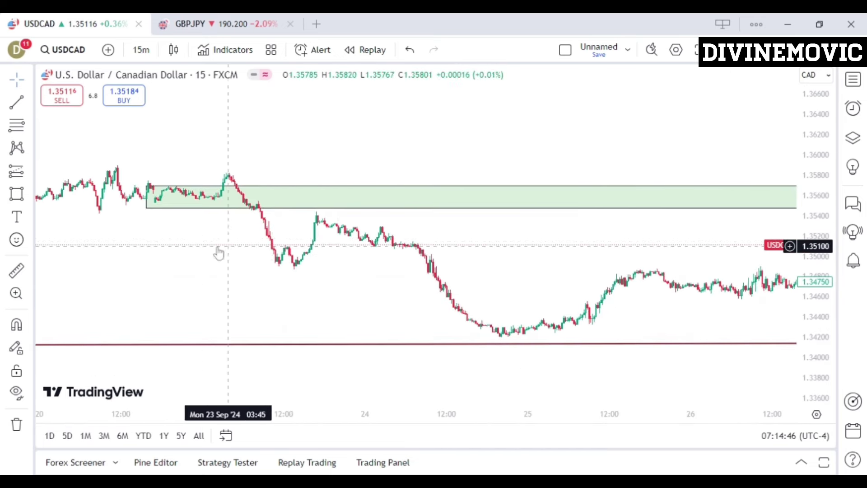
drag(146, 208, 174, 193)
drag(499, 255, 350, 242)
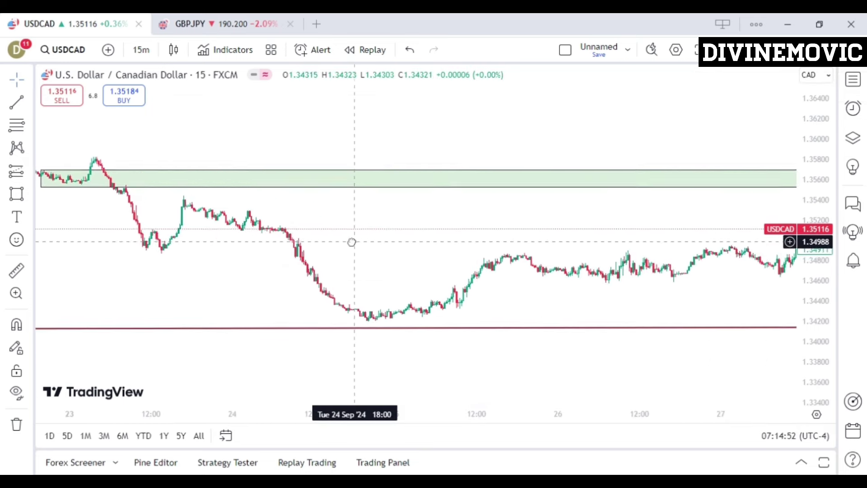
click(140, 49)
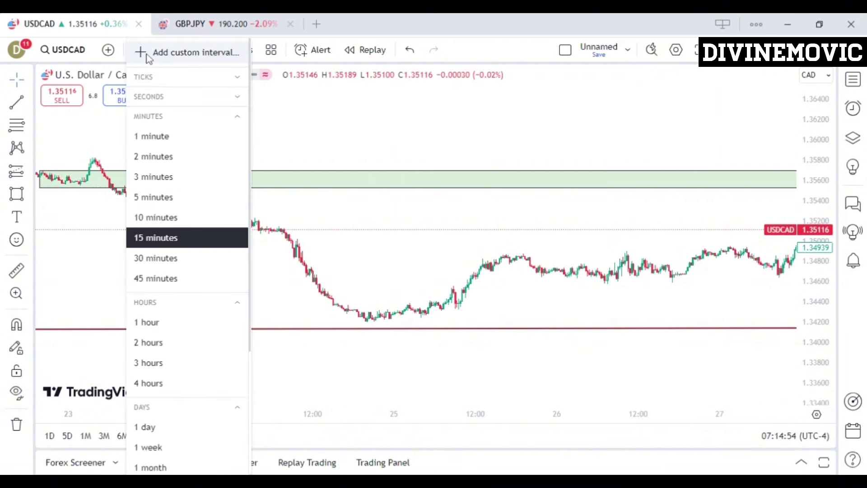
- Return to 1-hour candles and pan to the latest bars near October
click(156, 331)
drag(445, 293, 261, 290)
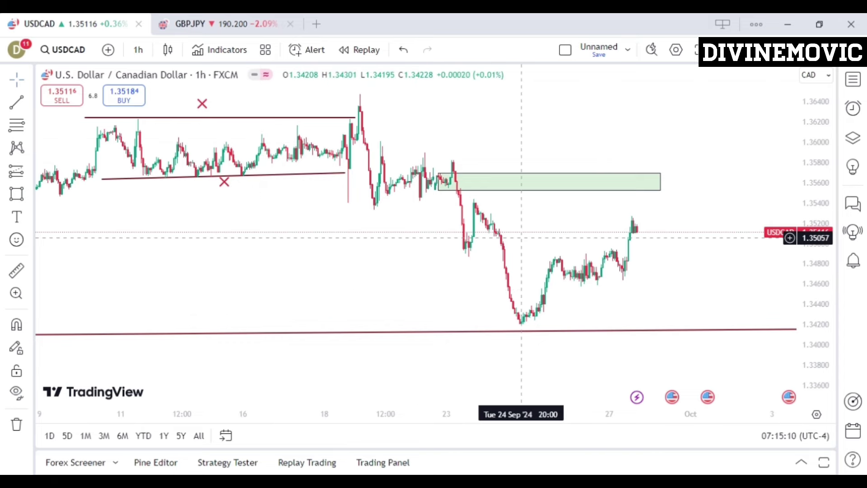
- Draw a flat trend line at about 1.3542 from 23 to 27 Sep
click(17, 102)
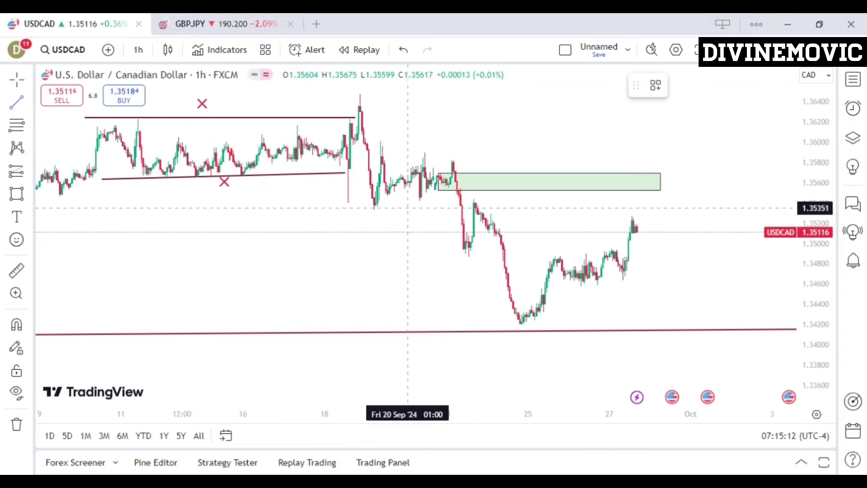
click(470, 200)
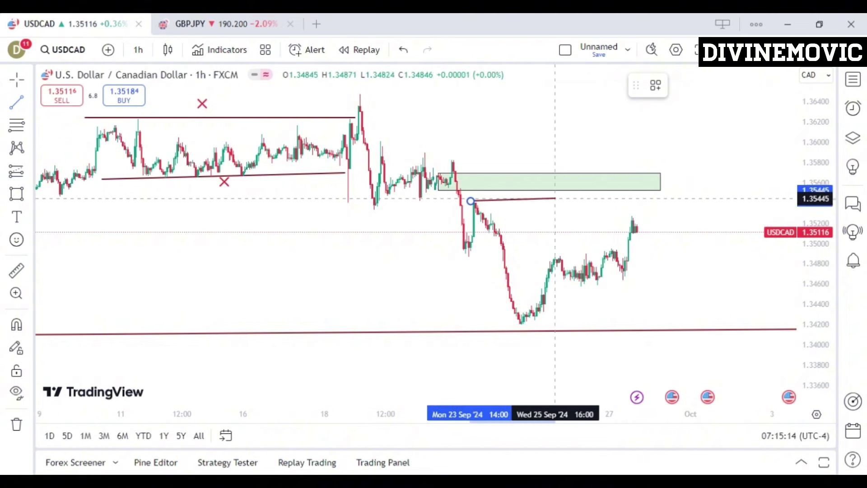
click(635, 200)
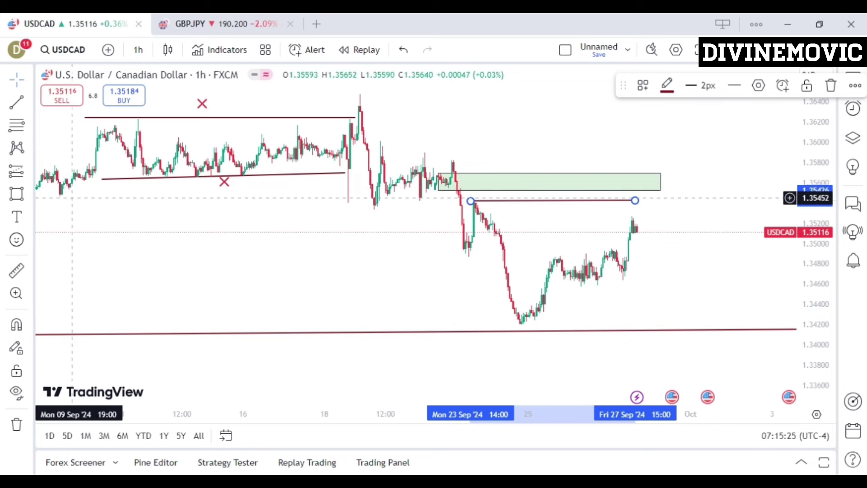
click(29, 178)
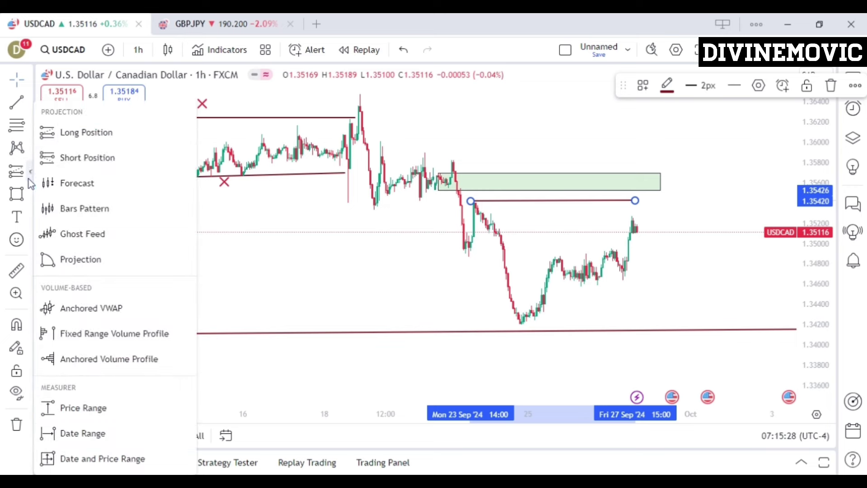
- Place a short position at the supply zone with stop 1.35809 and target 1.34154
click(63, 157)
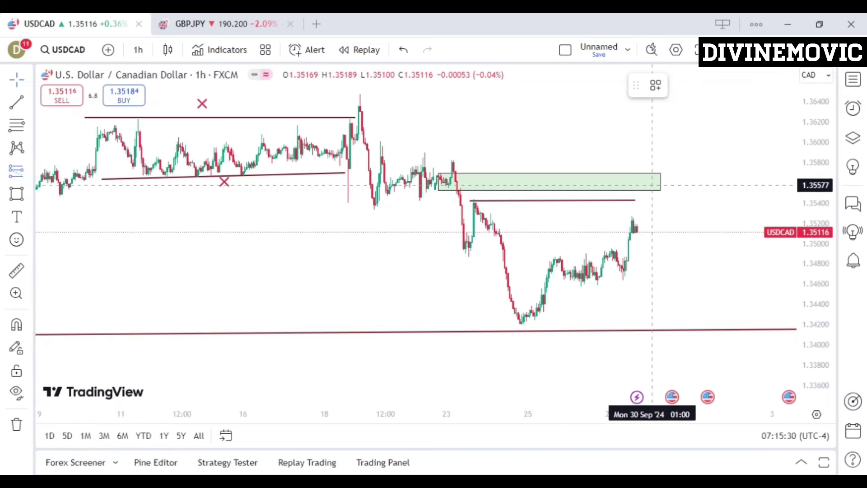
click(655, 192)
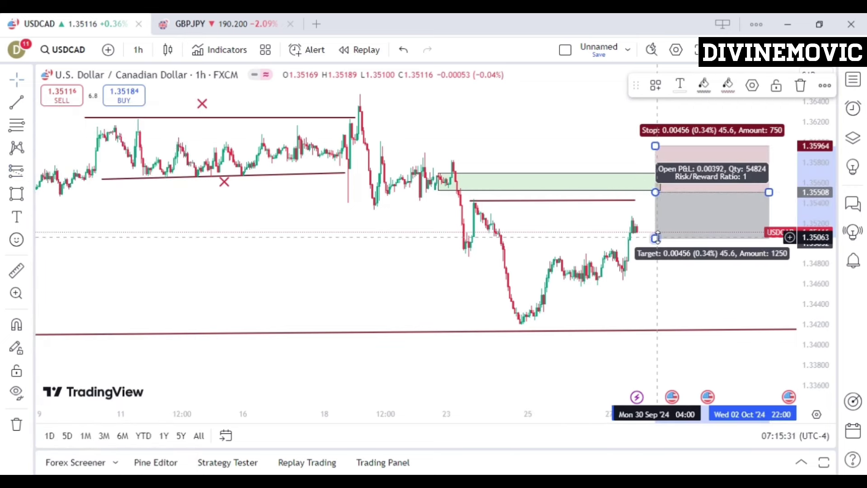
drag(654, 238, 658, 326)
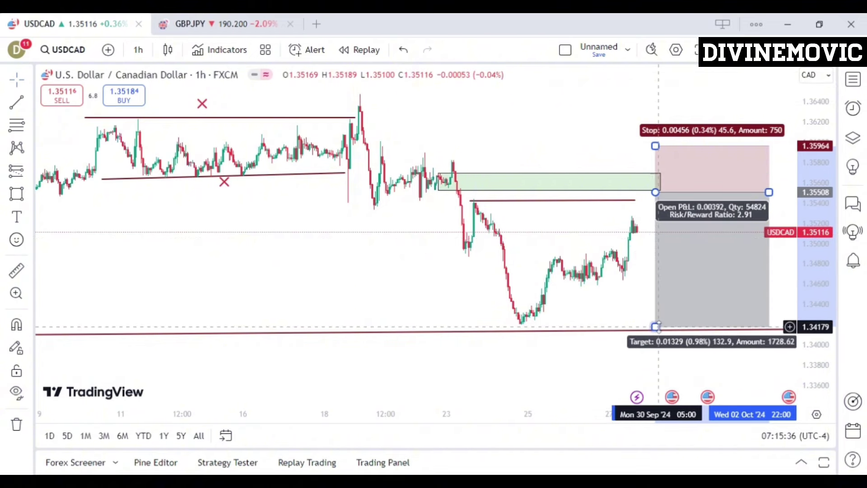
drag(587, 225, 558, 248)
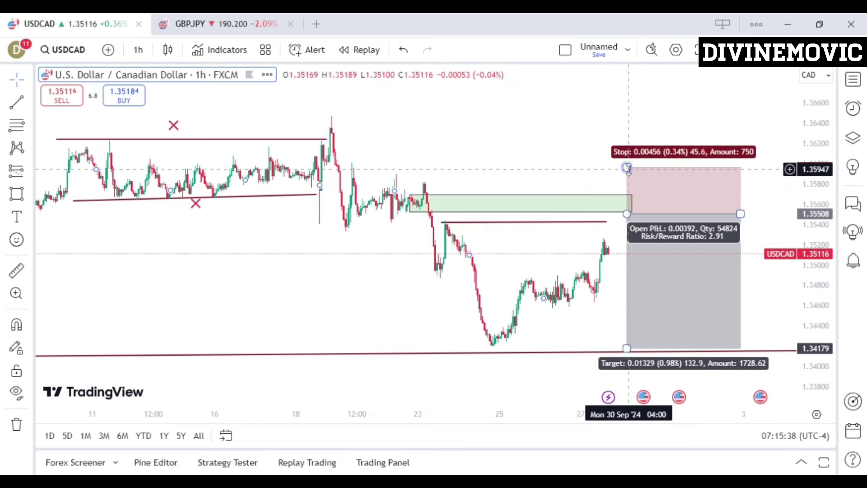
drag(627, 168, 626, 181)
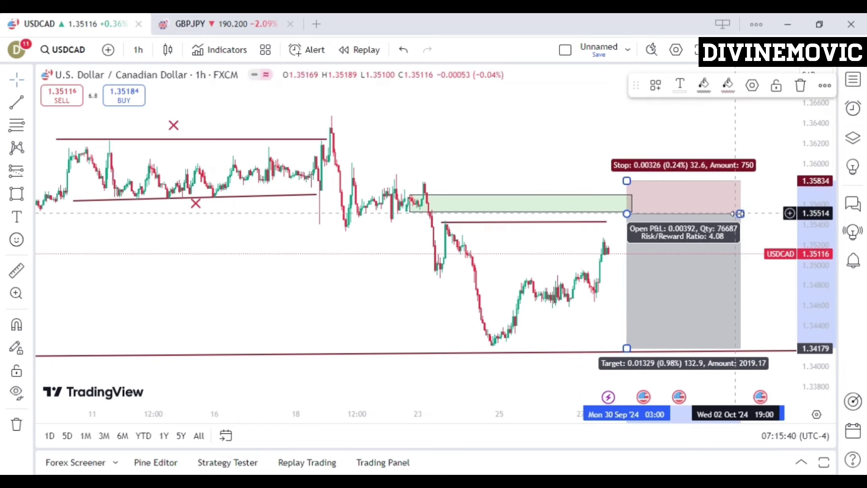
drag(739, 214, 693, 213)
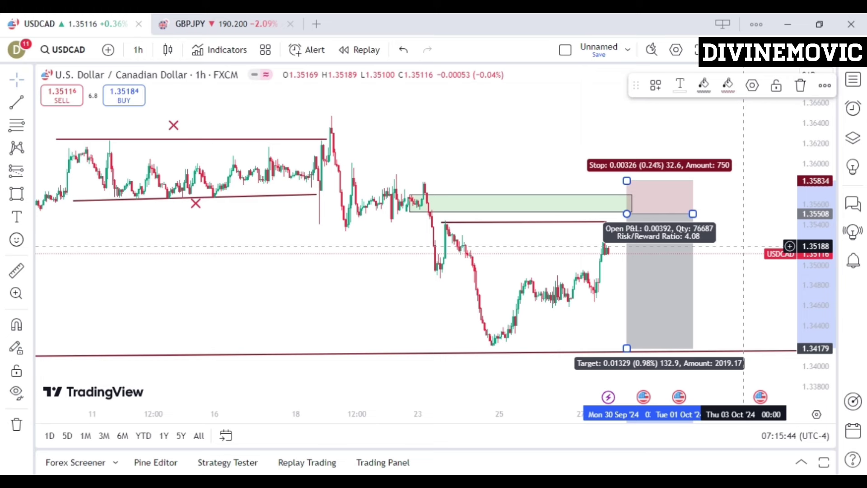
- Move the short position further right, clear of the candles
click(755, 276)
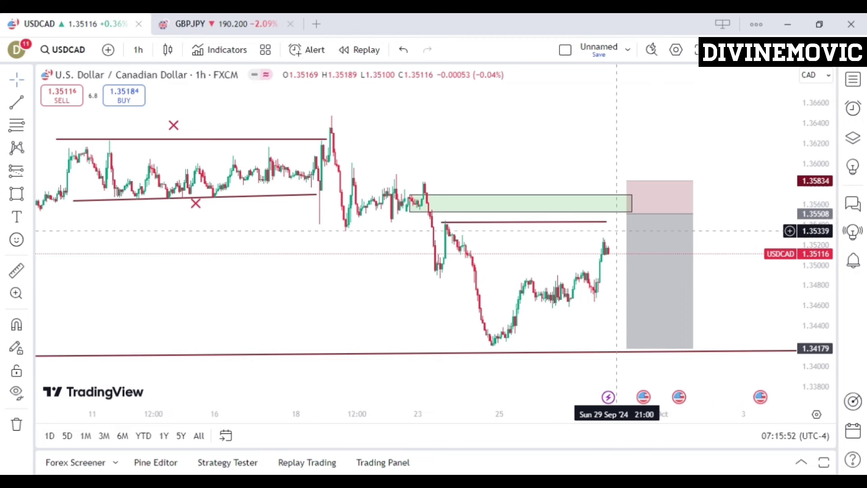
click(618, 212)
click(622, 216)
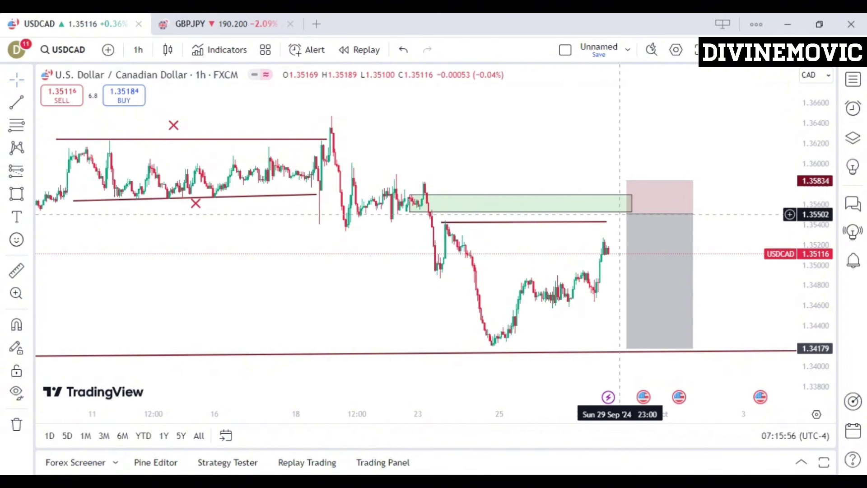
click(625, 214)
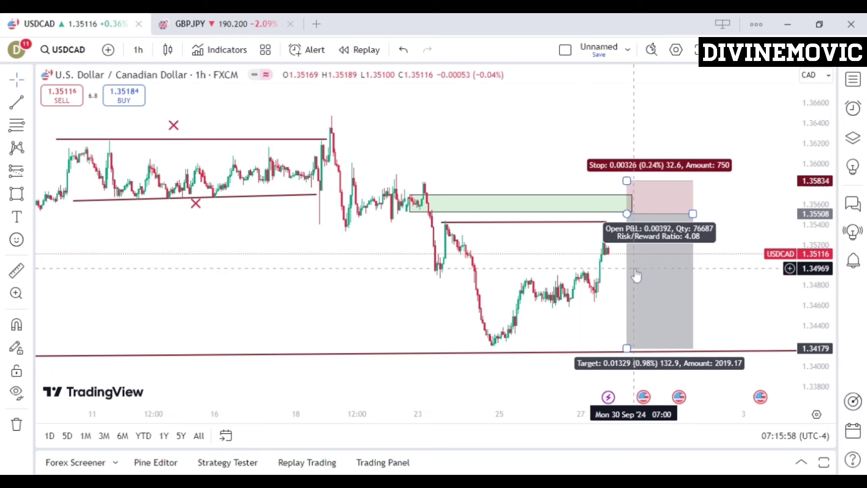
click(608, 264)
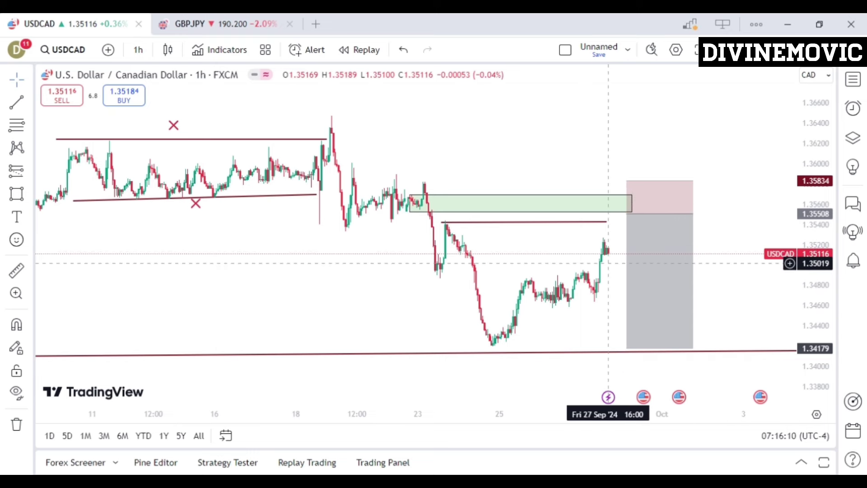
drag(631, 264, 729, 267)
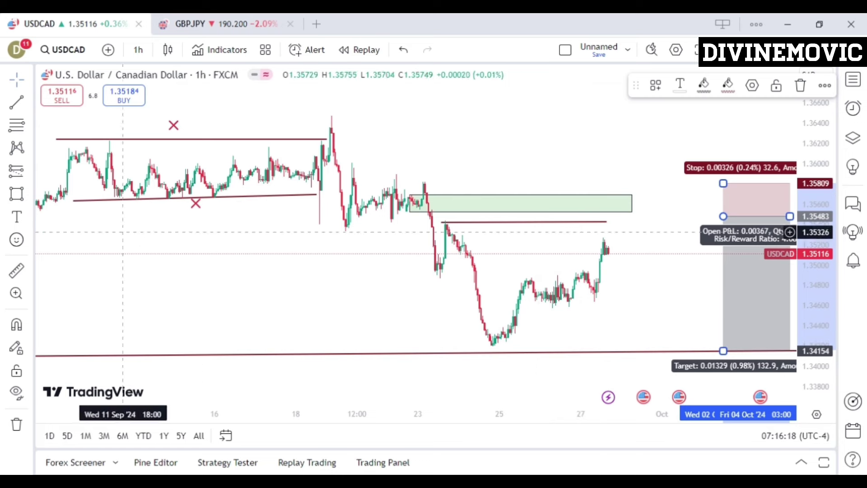
- Draw a green demand-zone rectangle over the 25 Sep lows, about 1.3436–1.3452
click(29, 195)
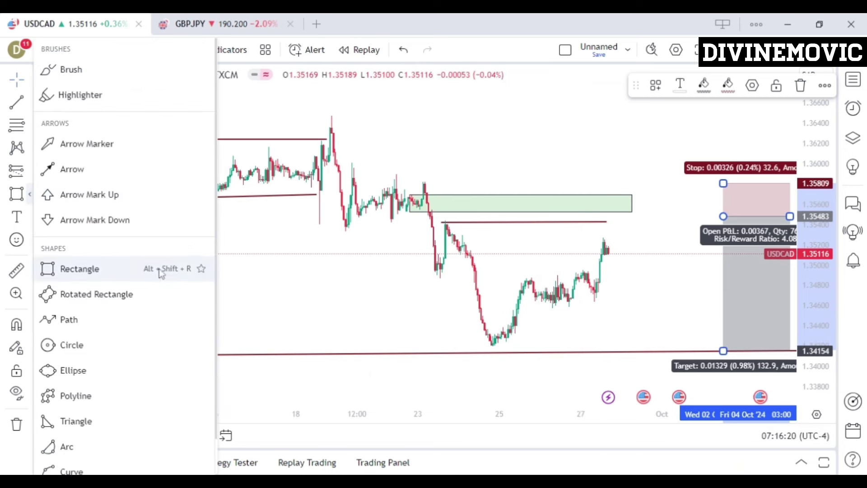
click(79, 269)
click(506, 314)
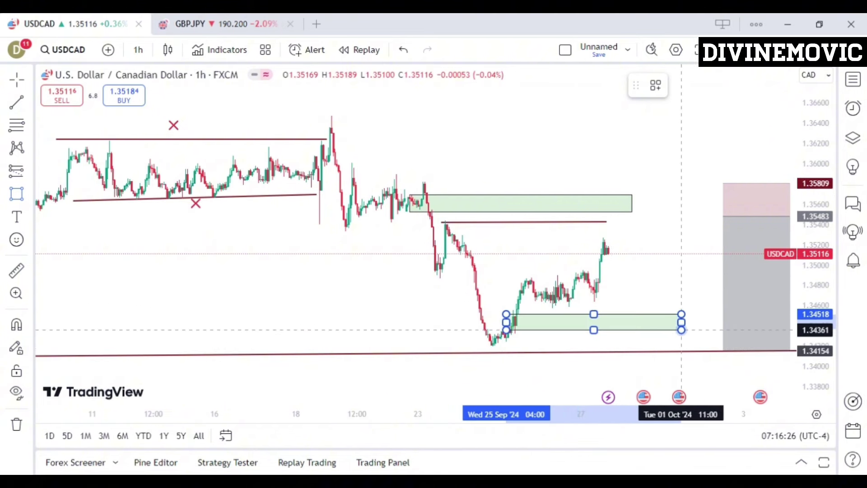
drag(667, 294, 538, 306)
- Place a long position entering at 1.34549 on the demand zone
click(29, 171)
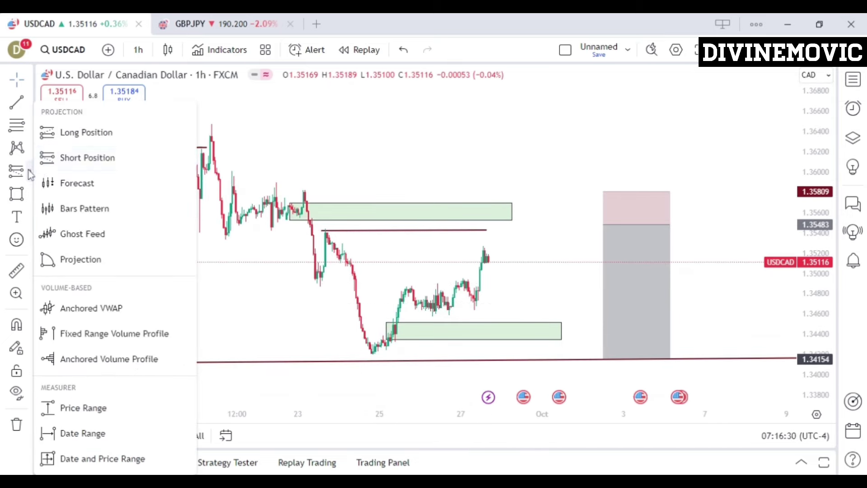
click(85, 134)
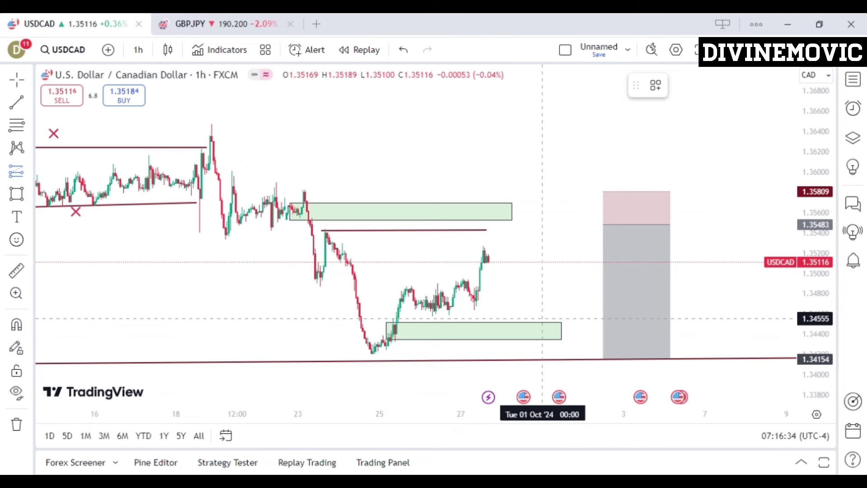
click(542, 319)
drag(513, 306, 499, 300)
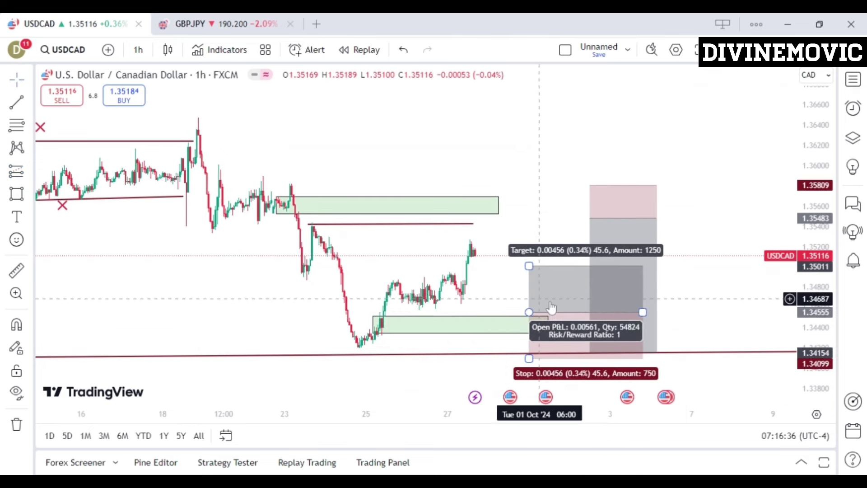
drag(546, 304, 514, 304)
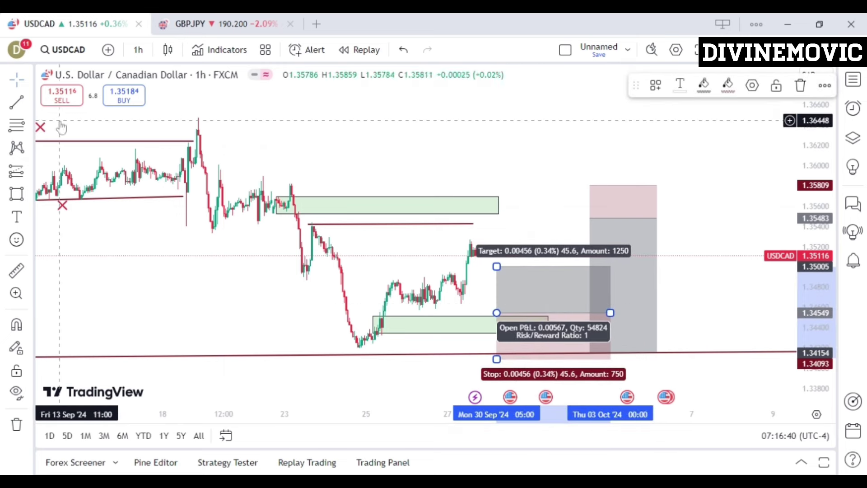
- Draw a short trend line under the consolidation lows
click(17, 102)
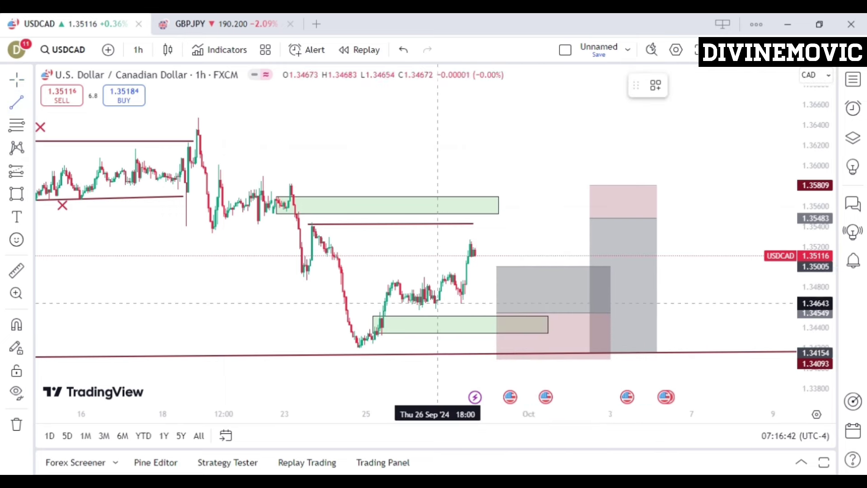
click(405, 307)
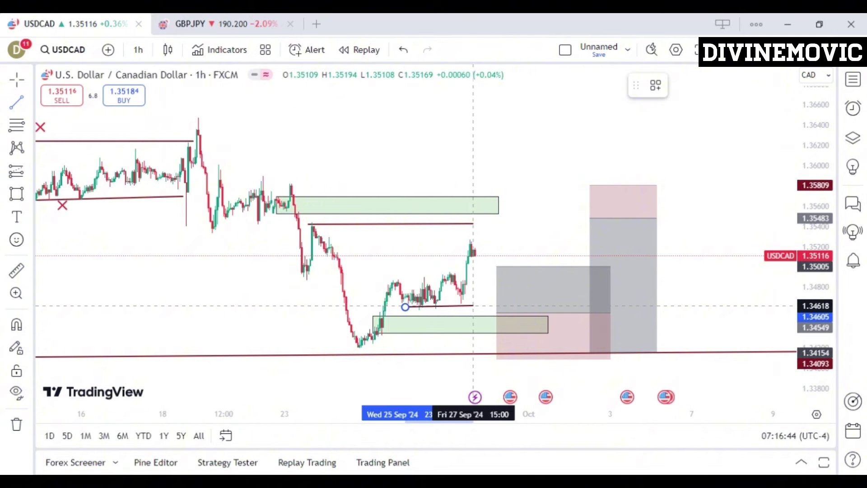
click(473, 306)
- Raise the long position's target to 1.36492
click(497, 271)
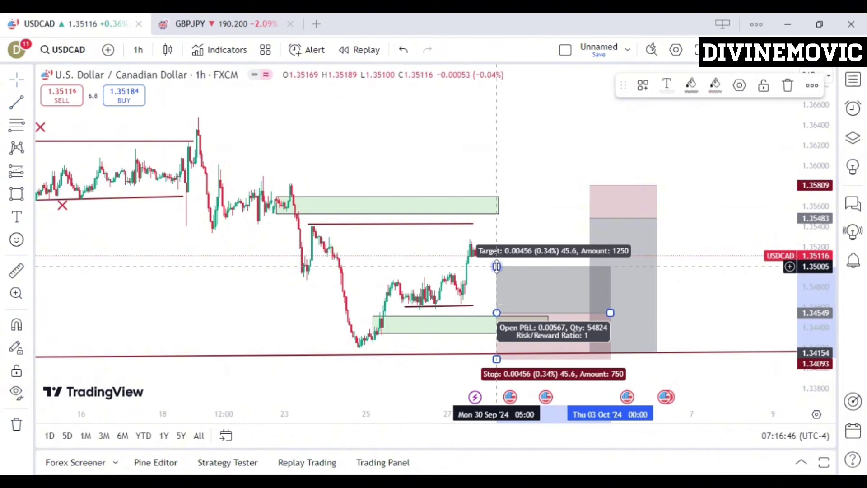
drag(497, 267, 475, 116)
drag(392, 142, 395, 182)
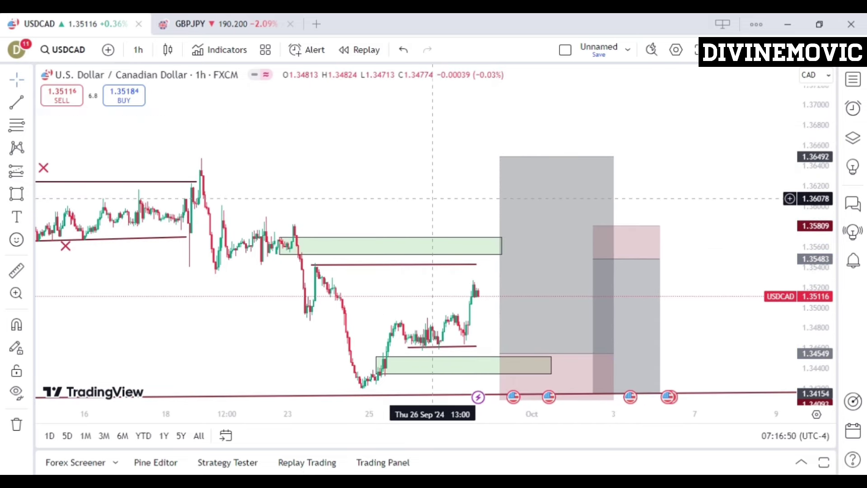
drag(445, 286, 423, 222)
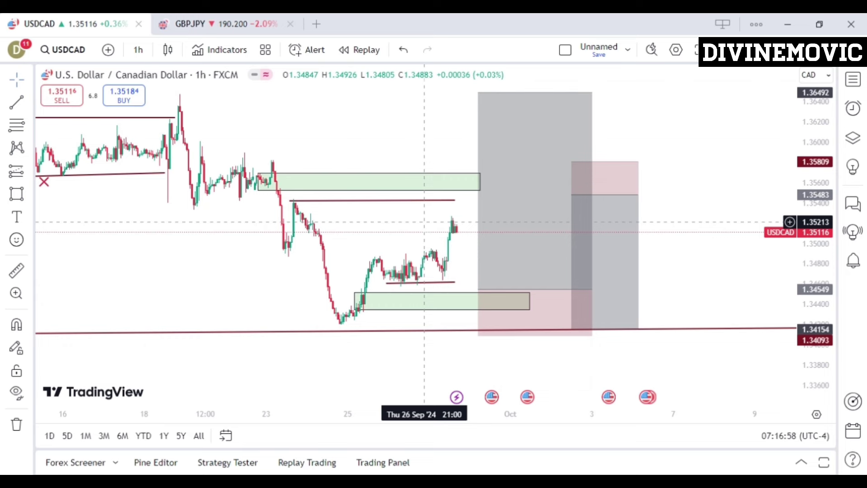
- Brush two cyan paths: a demand-zone bounce to target and a supply rejection toward 1.3407
click(31, 195)
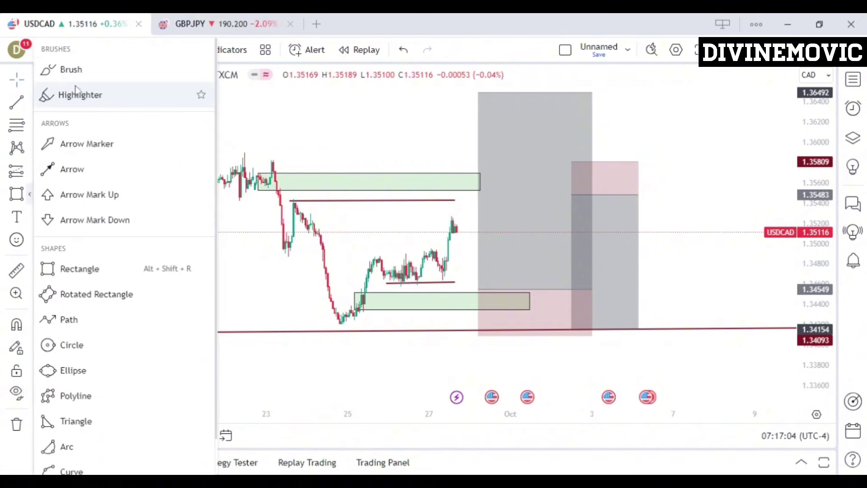
click(68, 69)
mouse_move(457, 231)
mouse_down()
mouse_move(476, 291)
mouse_move(483, 279)
mouse_move(495, 281)
mouse_move(521, 91)
mouse_up()
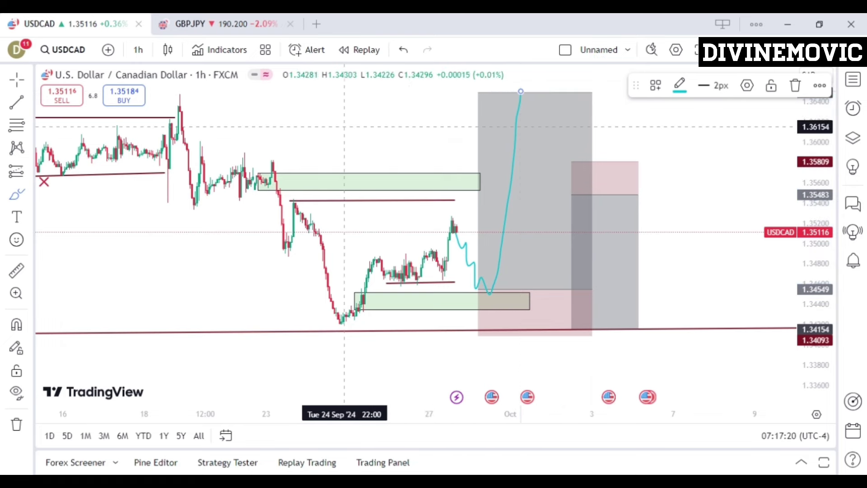
mouse_move(455, 229)
mouse_down()
mouse_move(464, 212)
mouse_move(468, 221)
mouse_move(480, 210)
mouse_move(480, 189)
mouse_move(487, 209)
mouse_move(497, 182)
mouse_move(509, 337)
mouse_up()
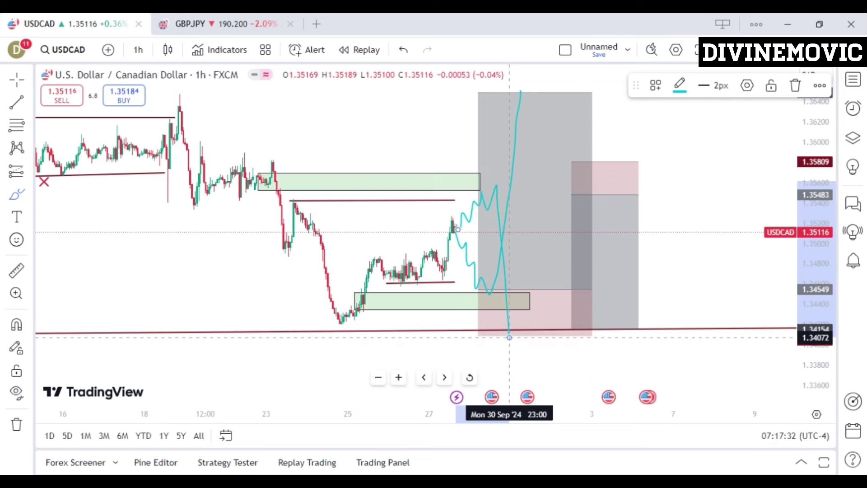